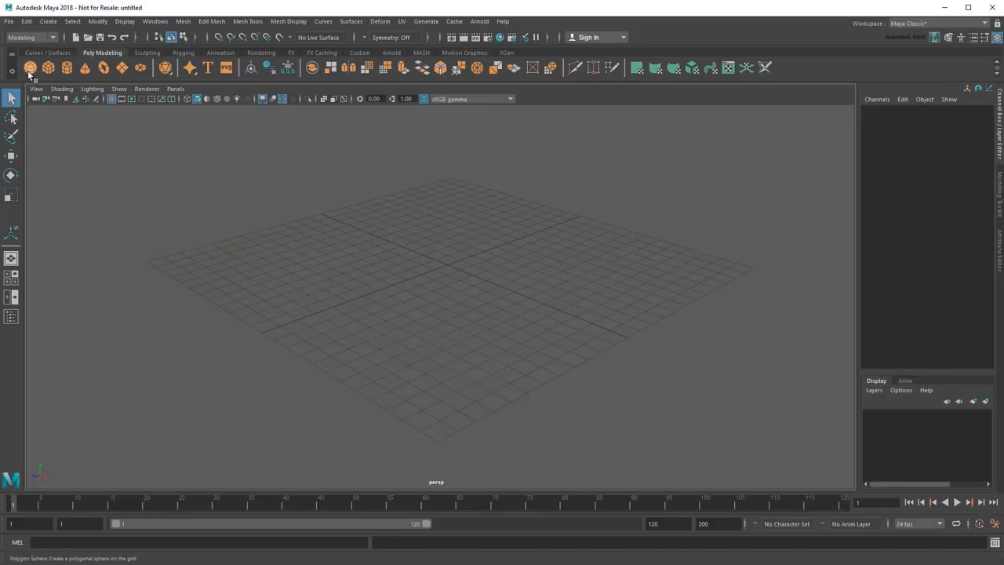
Create a polygon sphere and stretch it vertically to a Scale Y of about 2.52.
left_click(30, 68)
scroll(446, 274, "up", 5)
middle_click_drag(462, 272, 450, 366, "alt")
left_click(11, 195)
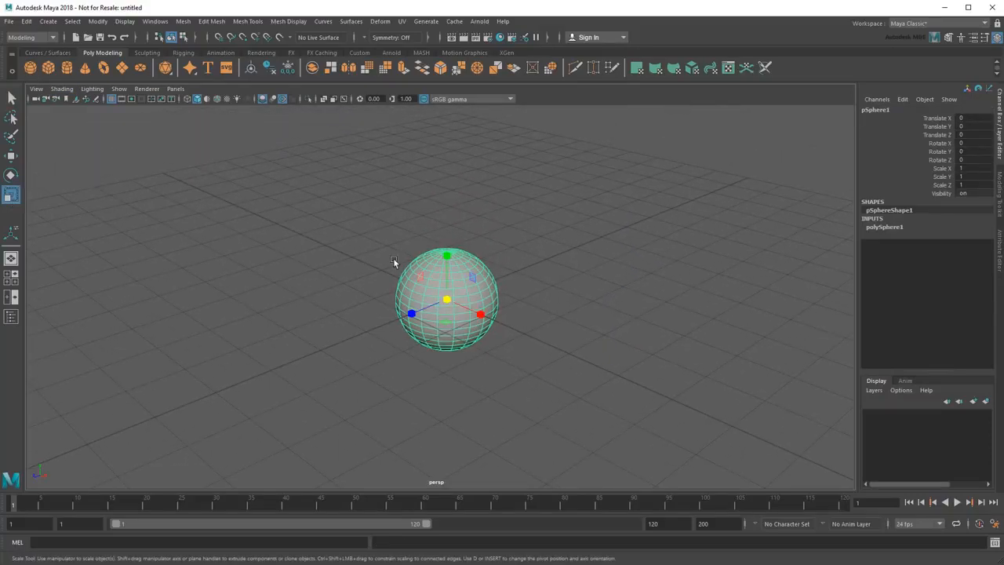
left_click_drag(448, 251, 449, 212)
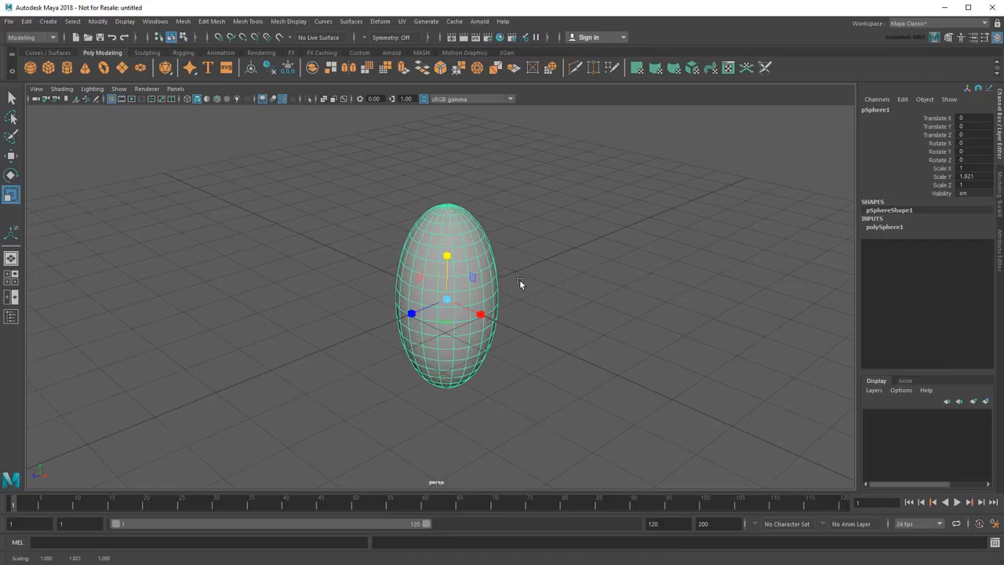
left_click_drag(519, 283, 560, 301, "alt")
left_click_drag(444, 259, 453, 242)
left_click_drag(554, 315, 510, 309, "alt")
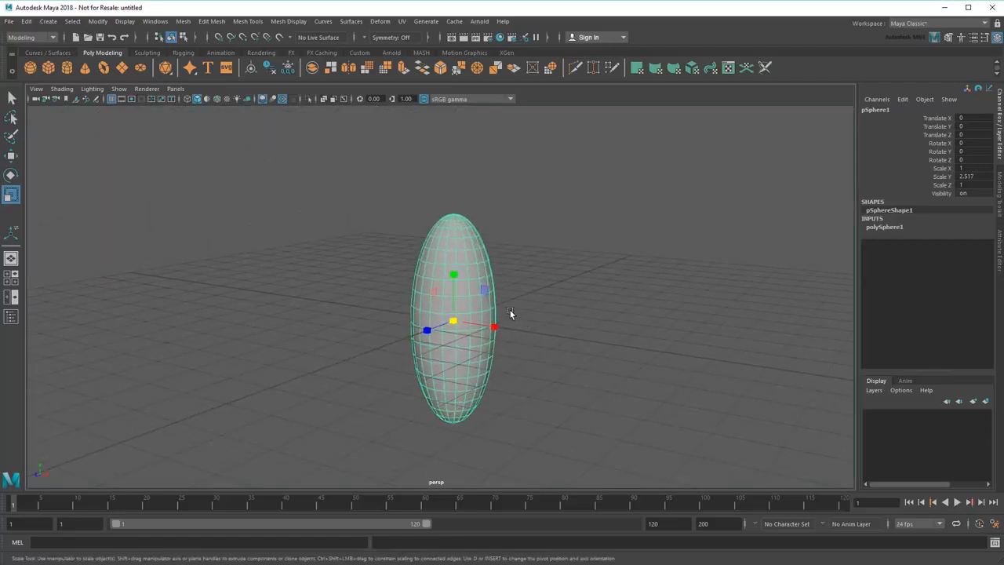
Add a polygon cylinder and flatten it into a thin band with a Scale Y of about 0.2.
left_click(67, 67)
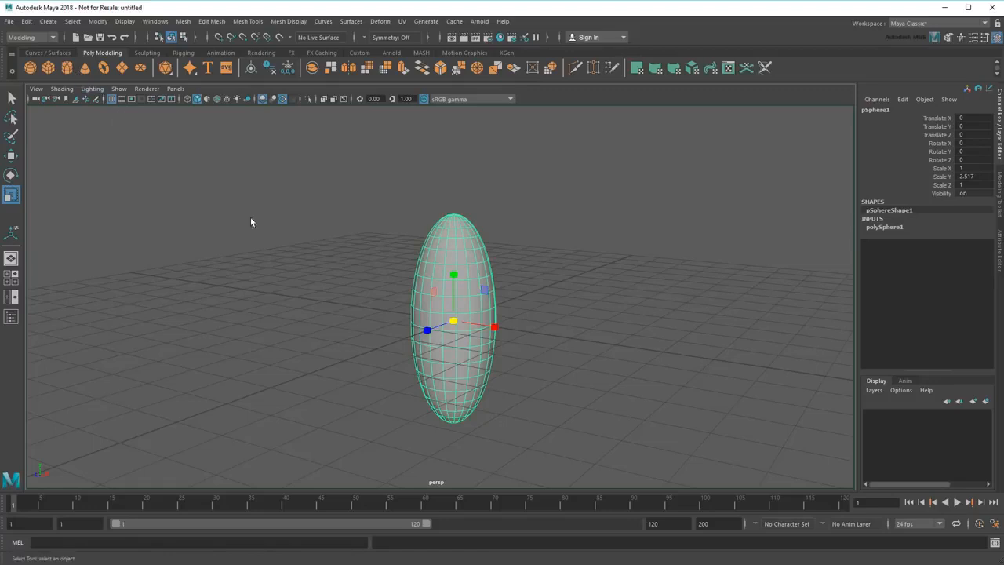
left_click_drag(454, 274, 455, 309)
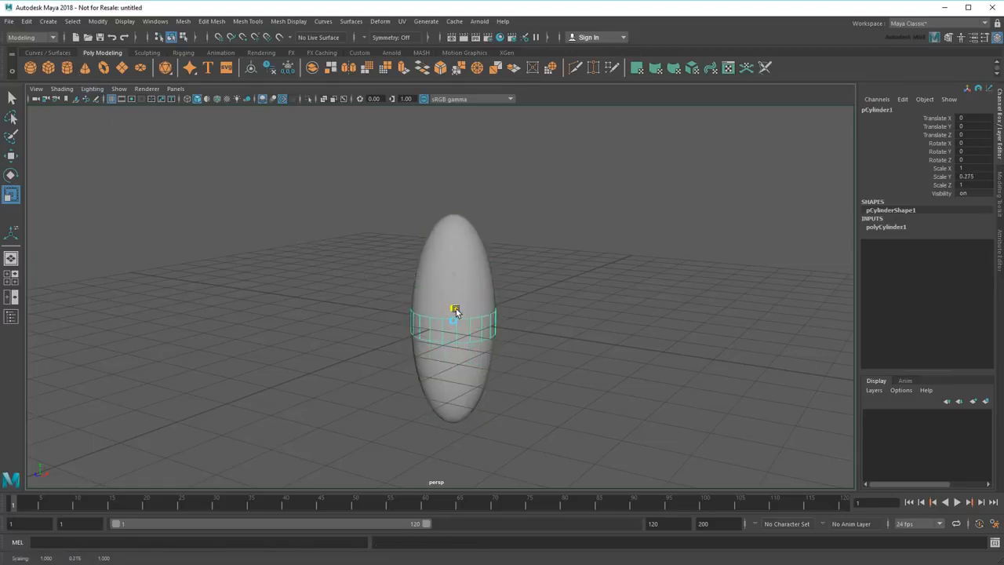
right_click_drag(455, 309, 530, 367, "alt")
left_click_drag(529, 367, 529, 305, "alt")
right_click_drag(529, 306, 542, 309, "alt")
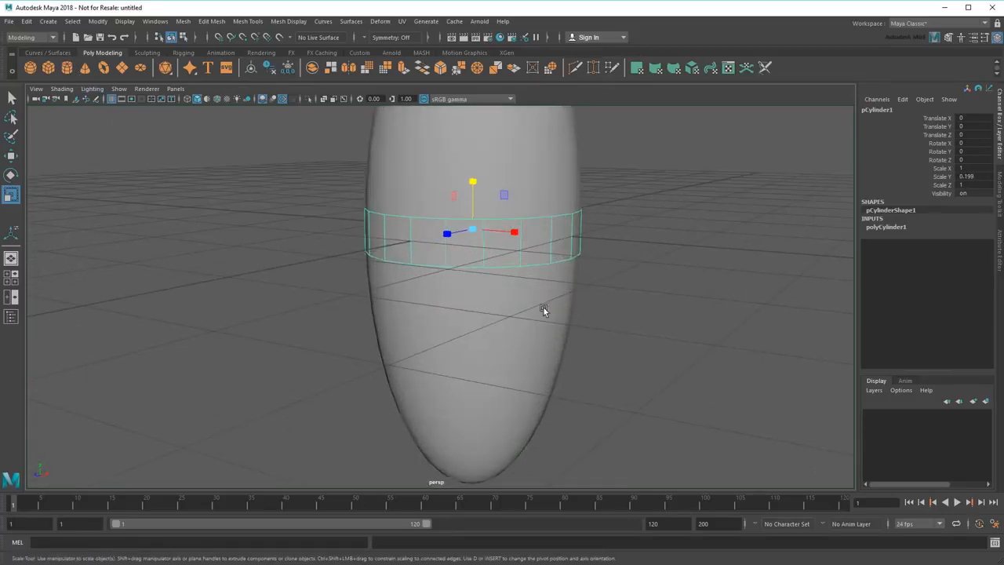
Lower the band to about -1.94 in Y near the body's lower end and shrink it uniformly to about 0.705 in X and Z.
key("w")
left_click_drag(470, 176, 472, 369)
left_click(11, 194)
left_click_drag(472, 414, 433, 419)
left_click(10, 159)
middle_click_drag(583, 426, 588, 303, "alt")
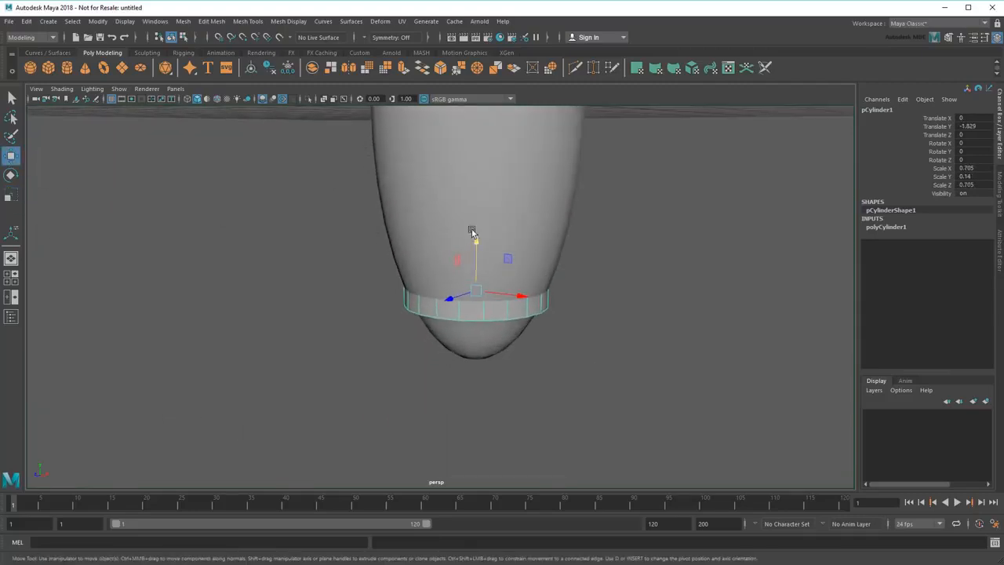
left_click_drag(476, 240, 478, 253)
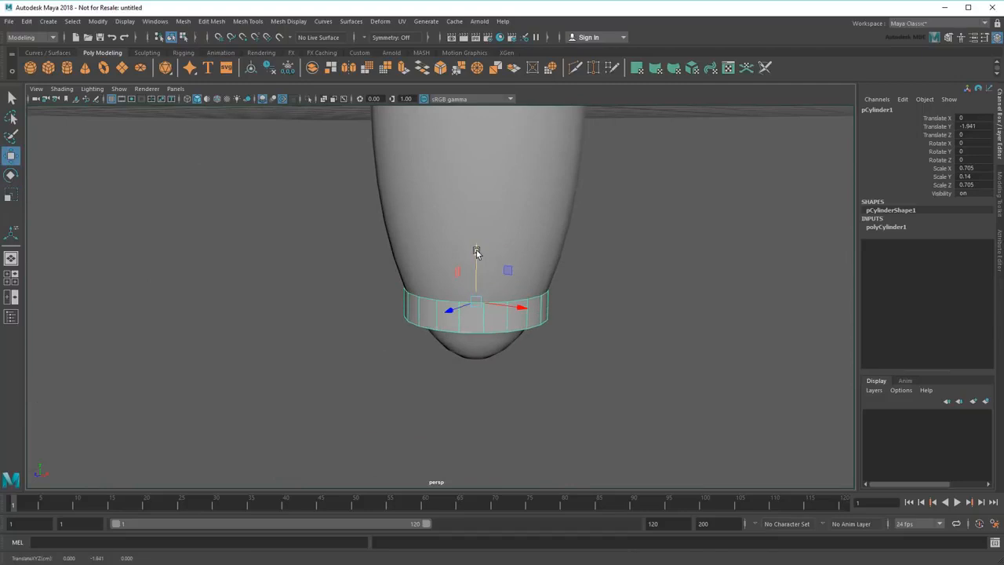
Turn on Wireframe on Shaded and align the band's upper rim with the body's edge loop at about -1.92 in Y.
left_click(73, 91)
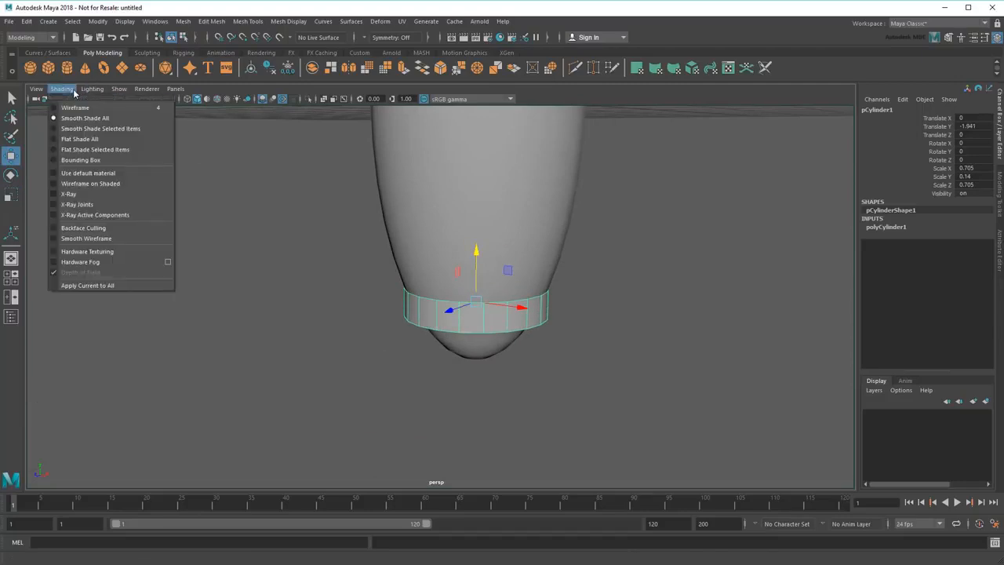
left_click(138, 183)
scroll(489, 275, "up", 3)
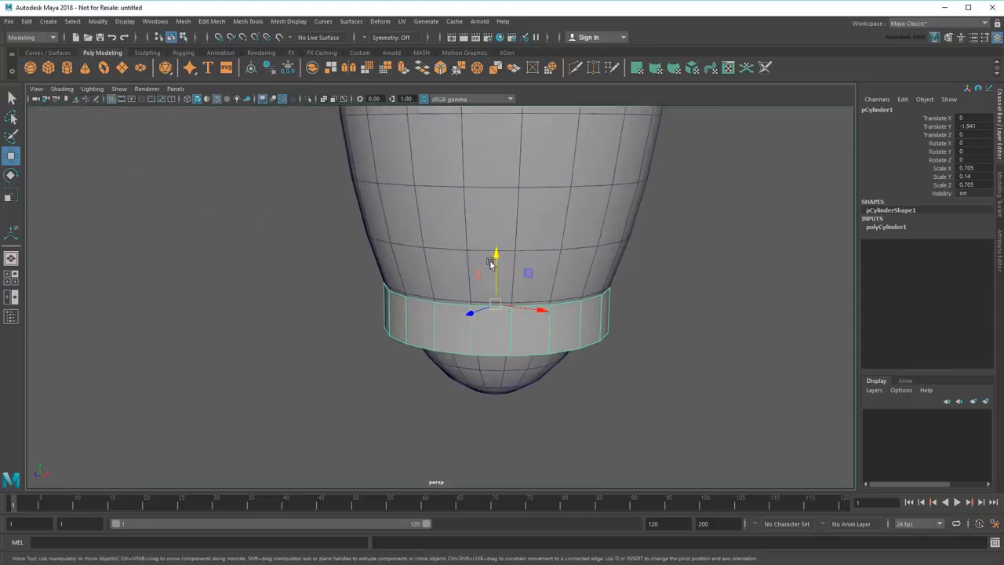
left_click_drag(496, 253, 496, 247)
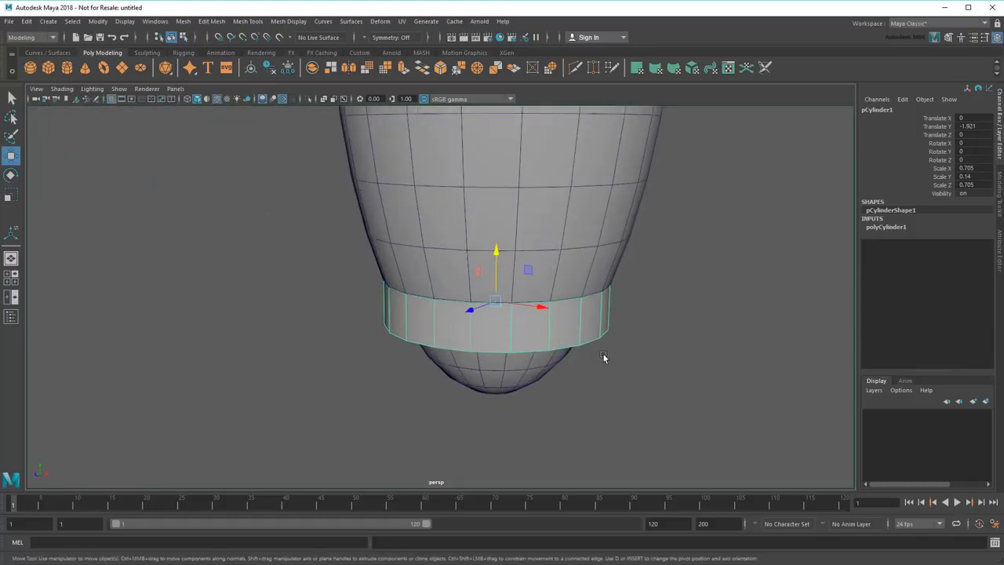
left_click_drag(603, 366, 612, 370, "alt")
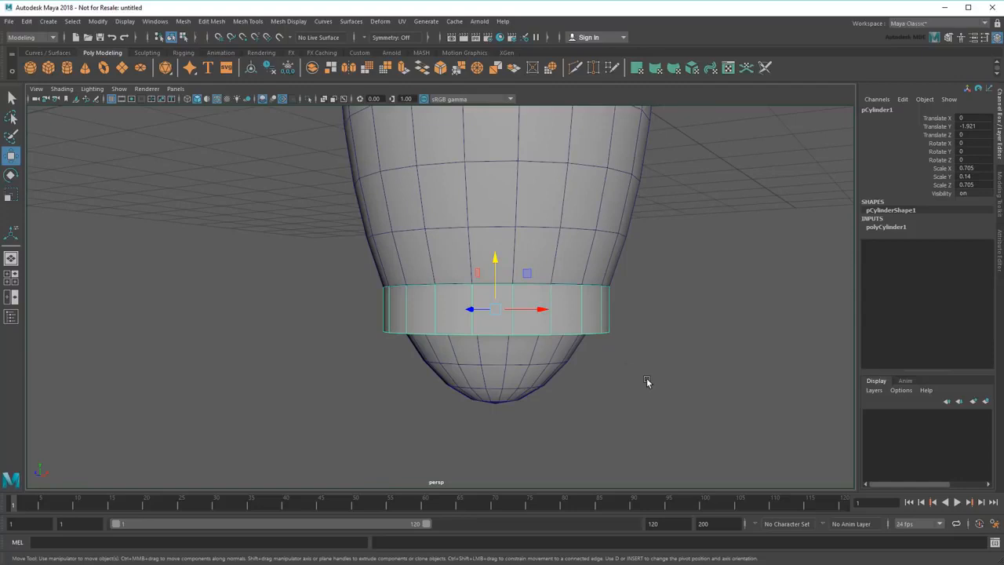
Scale the band's lower ring of vertices slightly outward so the band flares toward its base.
left_click(183, 39)
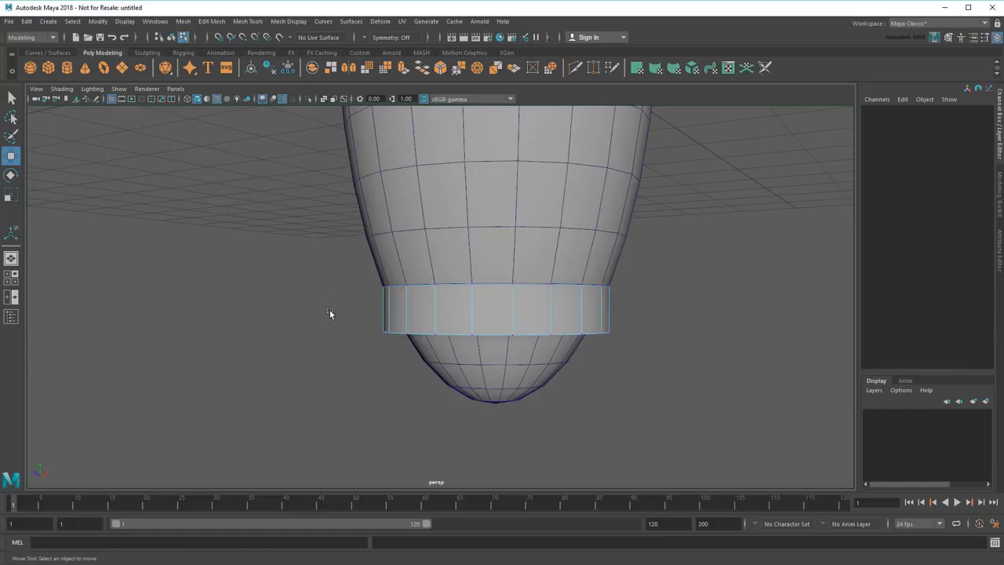
left_click_drag(330, 309, 687, 369)
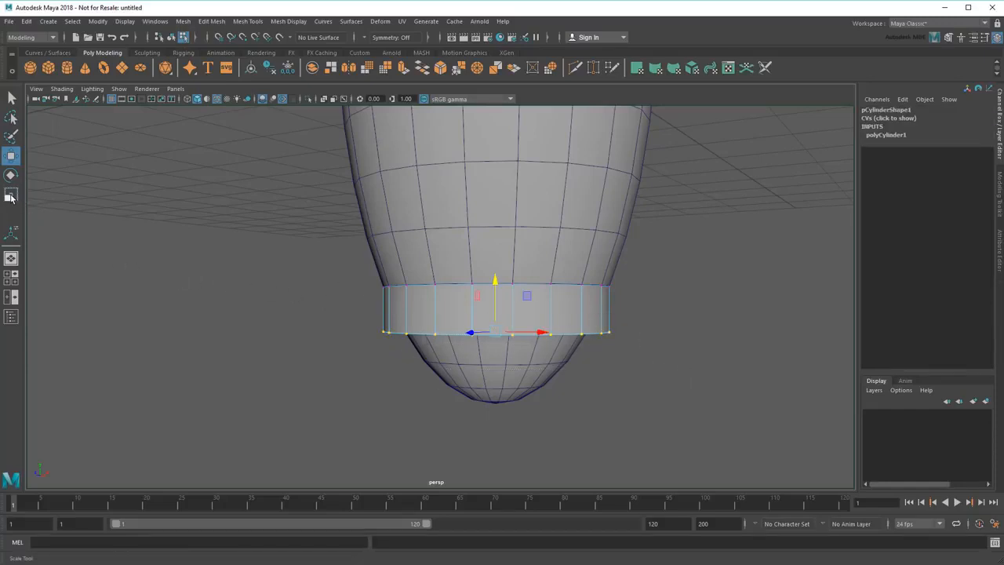
key("r")
left_click_drag(577, 317, 570, 336, "alt")
left_click_drag(497, 314, 718, 379)
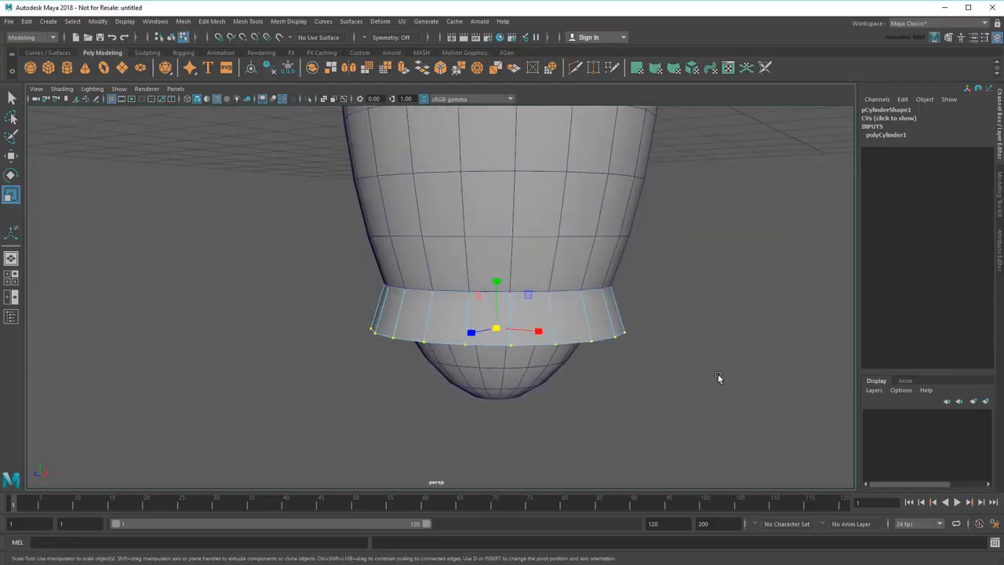
left_click(622, 386)
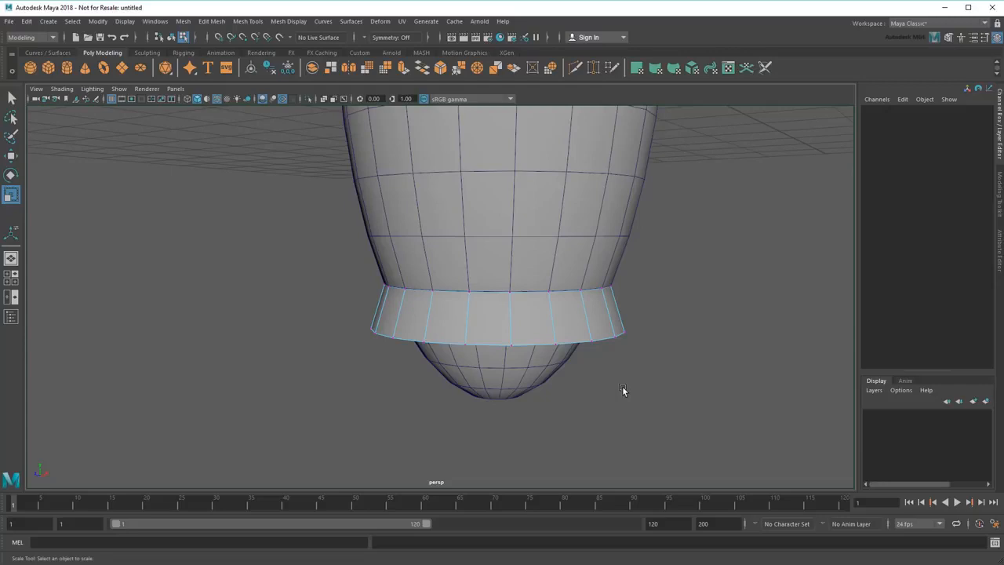
Clone the flared band twice straight down to stack three rings, placing the lowest at about -2.47 in Y.
right_click_drag(516, 301, 584, 283)
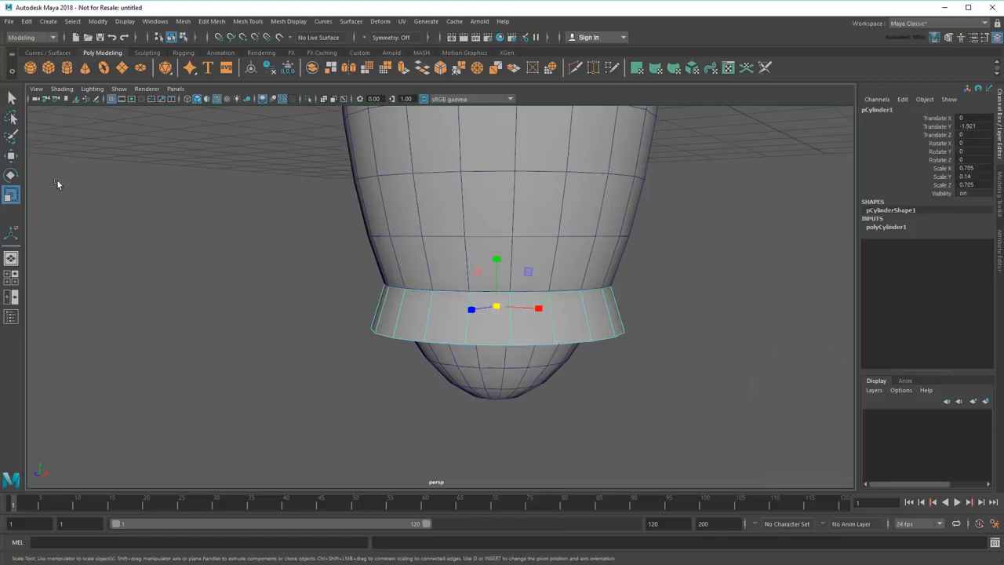
key("w")
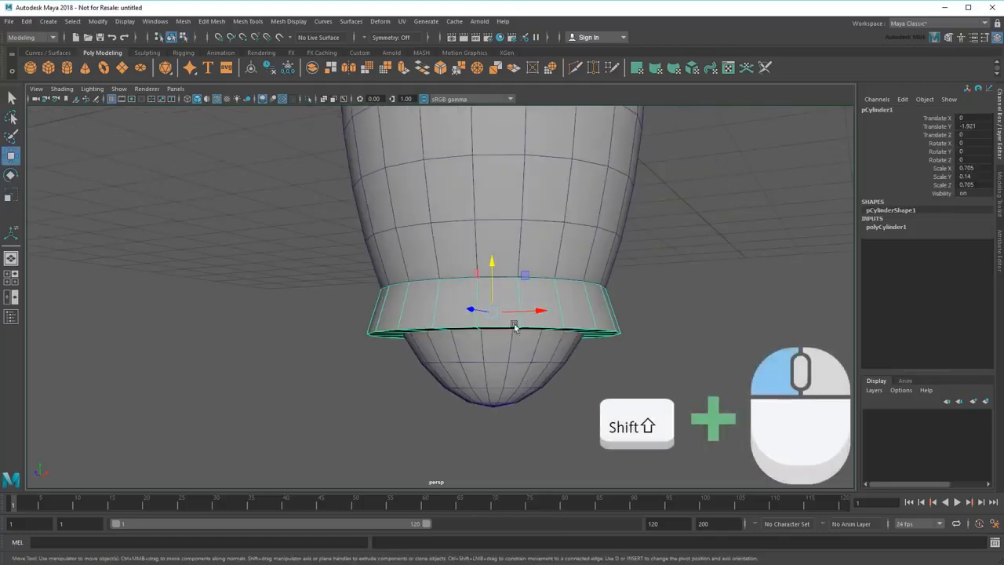
left_click_drag(489, 266, 493, 350, "shift")
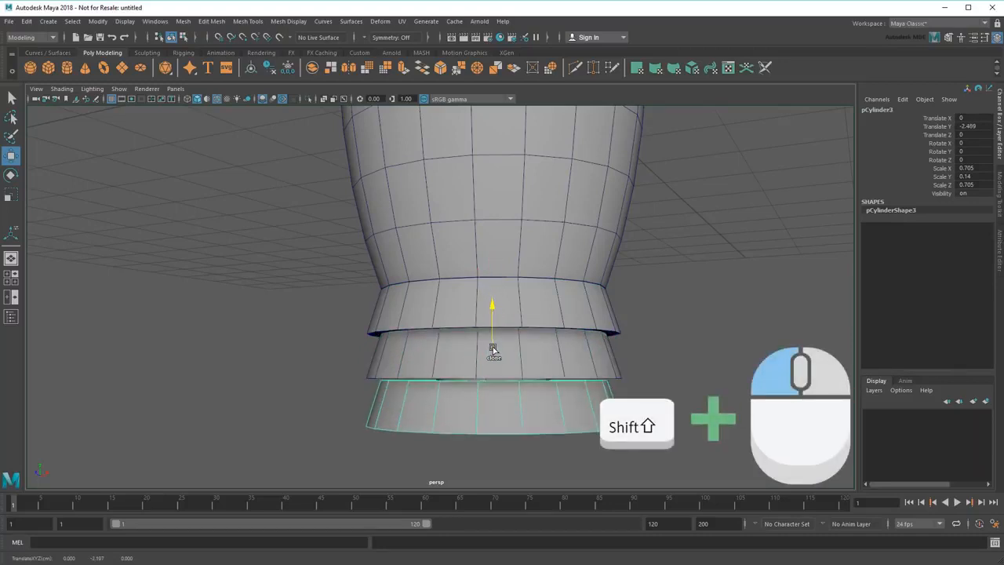
left_click_drag(551, 377, 556, 368, "alt")
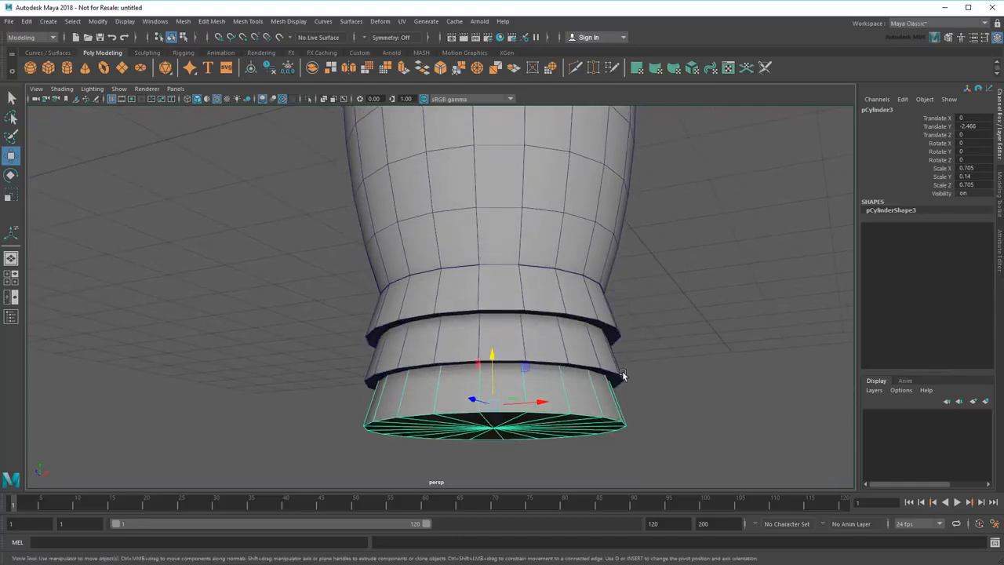
Merge the elongated sphere and the three flared rings into one mesh with a Boolean Union.
scroll(587, 316, "down", 7)
middle_click_drag(588, 334, 596, 397, "alt")
left_click_drag(594, 345, 614, 397, "alt")
left_click(613, 395)
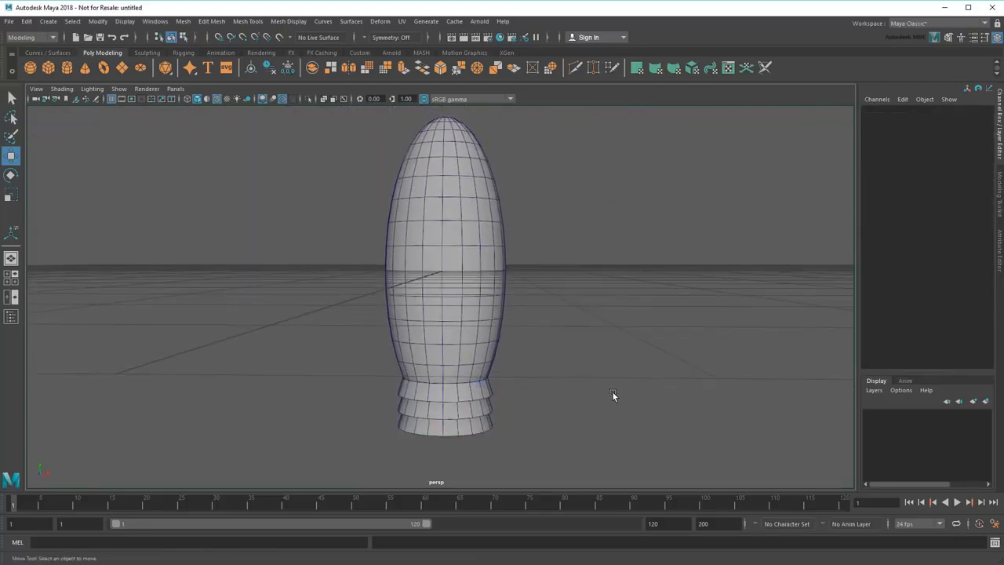
left_click(479, 425)
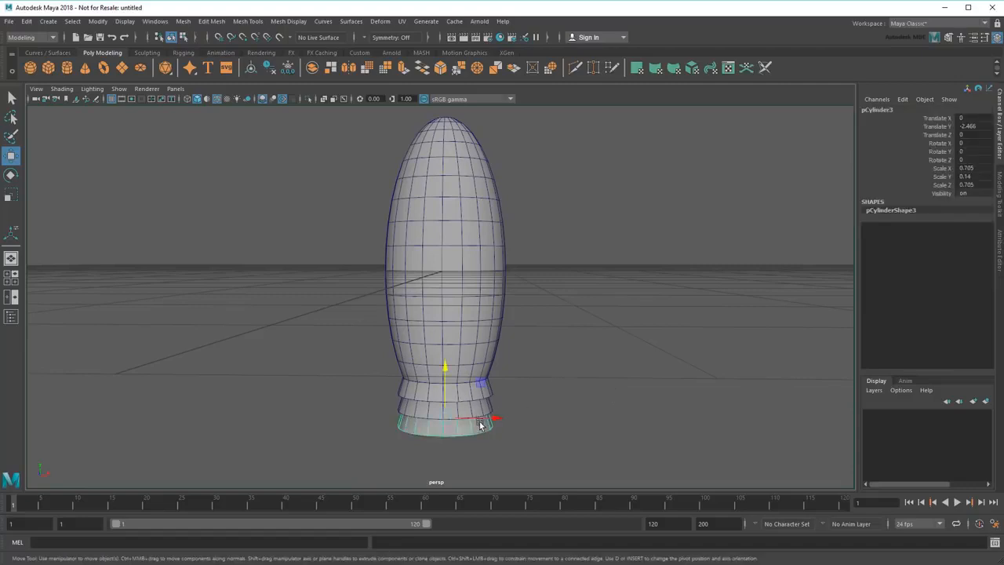
left_click(481, 391)
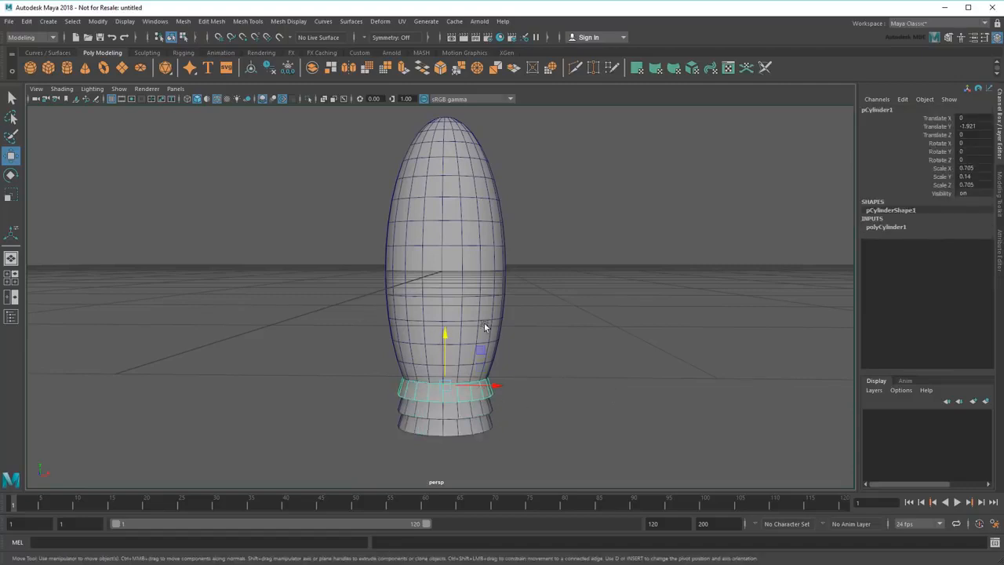
left_click(477, 294)
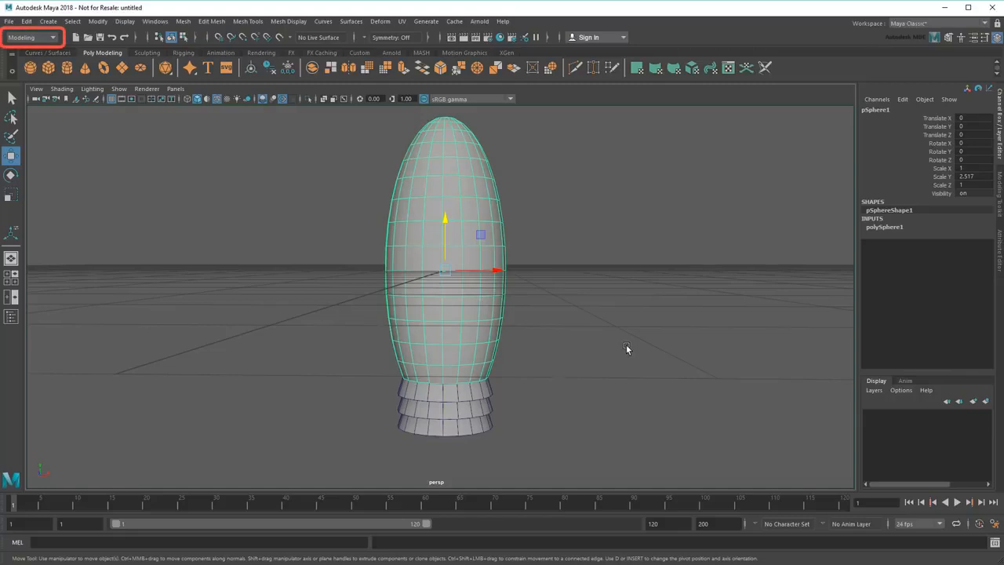
left_click_drag(629, 283, 370, 469)
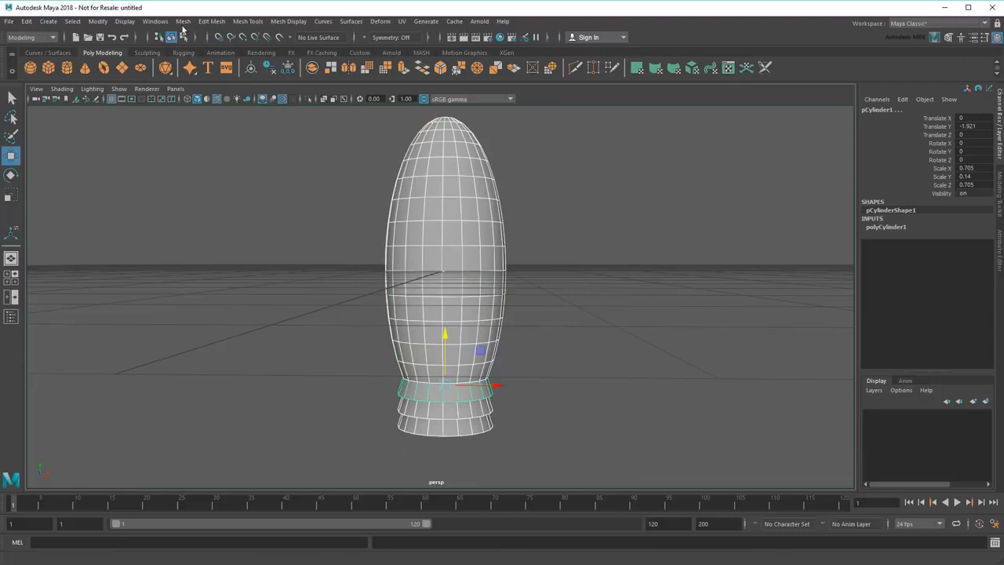
left_click(183, 22)
mouse_move(236, 48)
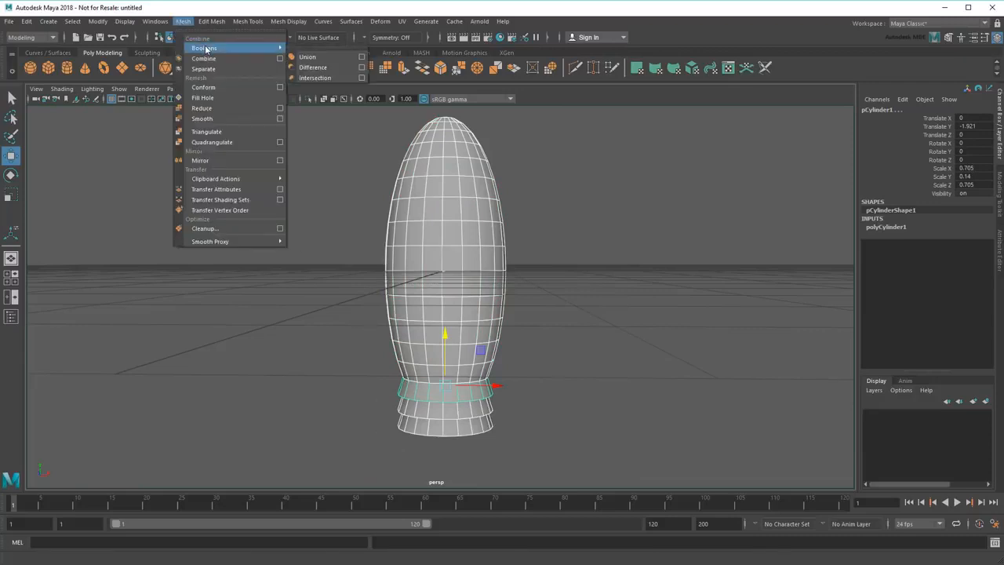
left_click(337, 55)
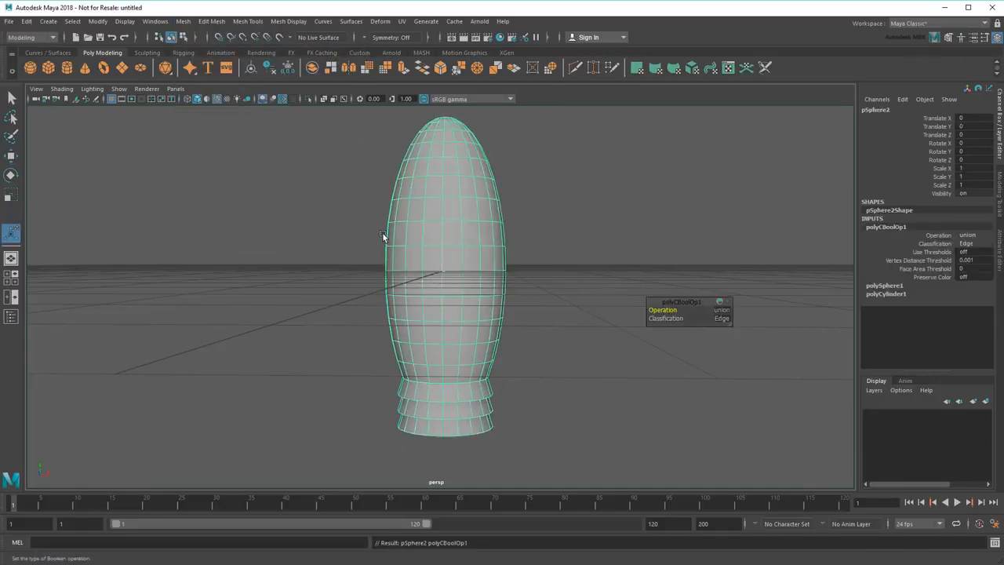
Add another polygon cylinder, flatten it to a Scale Y of about 0.206 and move it beside the body to about 2.52 in Z.
left_click_drag(296, 251, 284, 330, "alt")
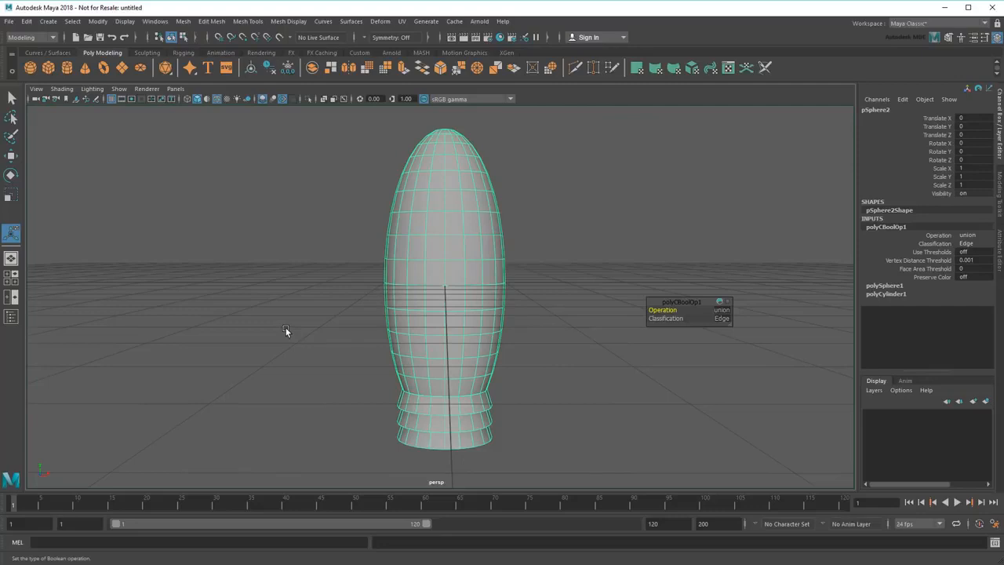
left_click(67, 68)
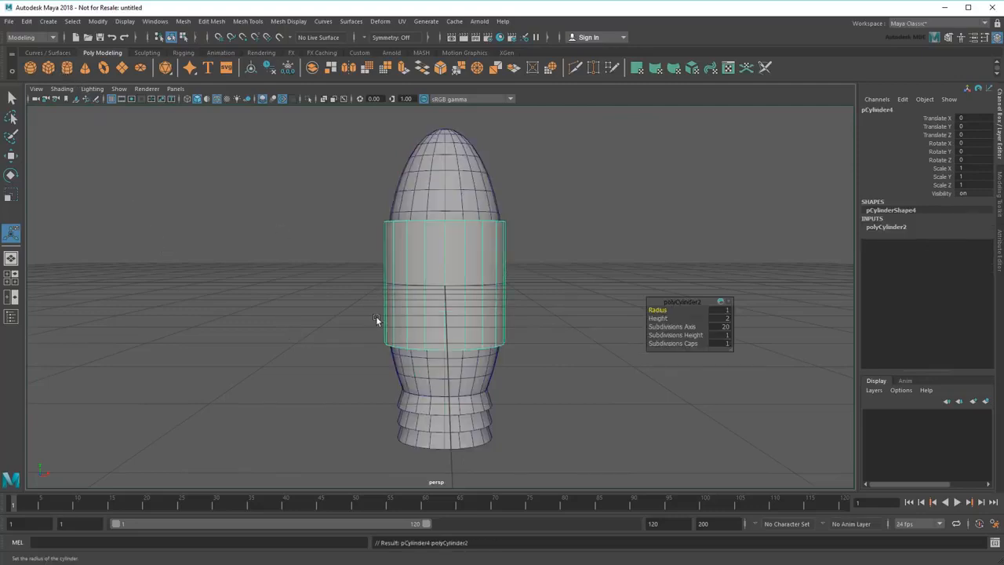
scroll(302, 296, "up", 2)
left_click_drag(300, 295, 363, 318, "alt")
scroll(364, 318, "up", 2)
middle_click_drag(363, 318, 467, 346, "alt")
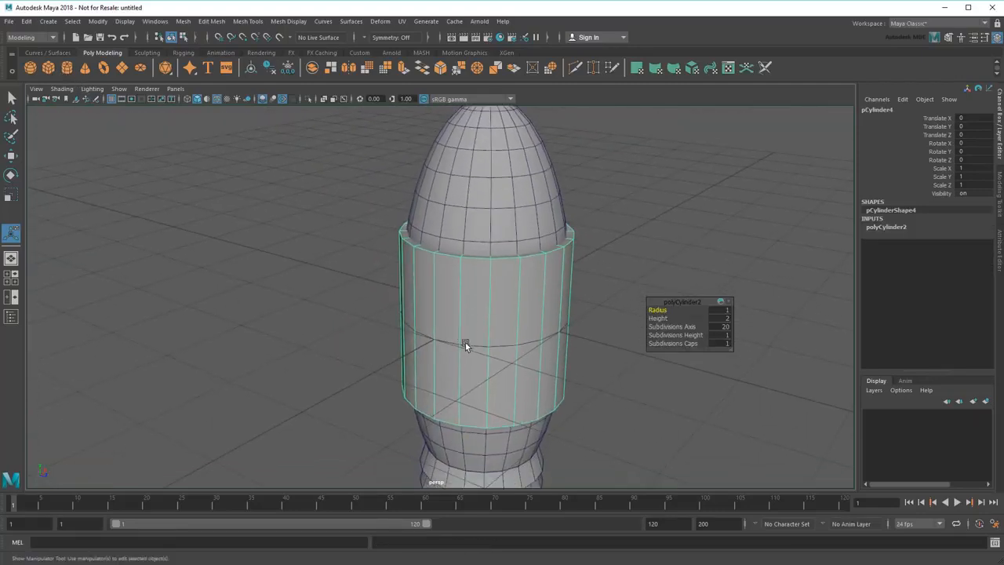
key("r")
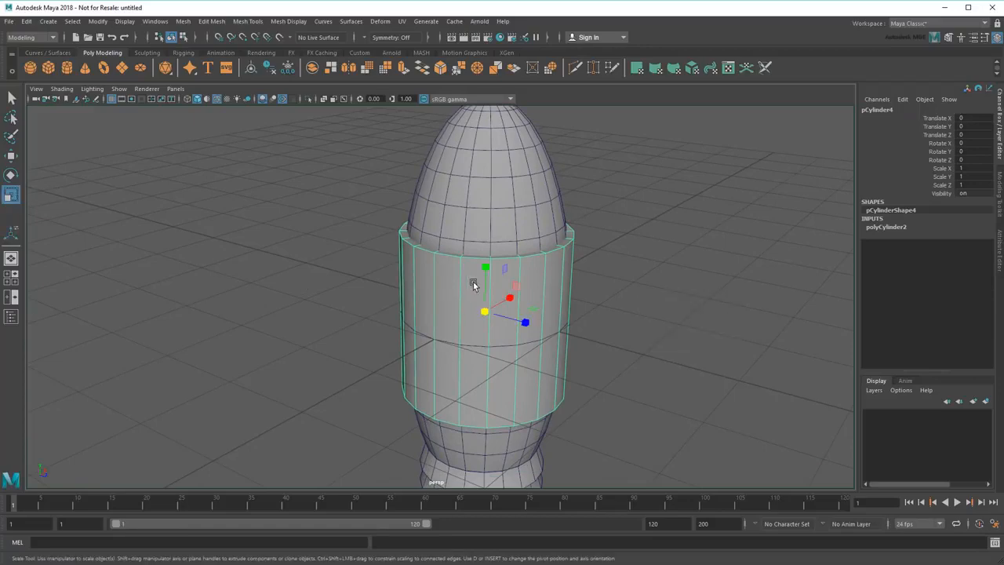
left_click_drag(485, 266, 738, 401)
left_click(12, 156)
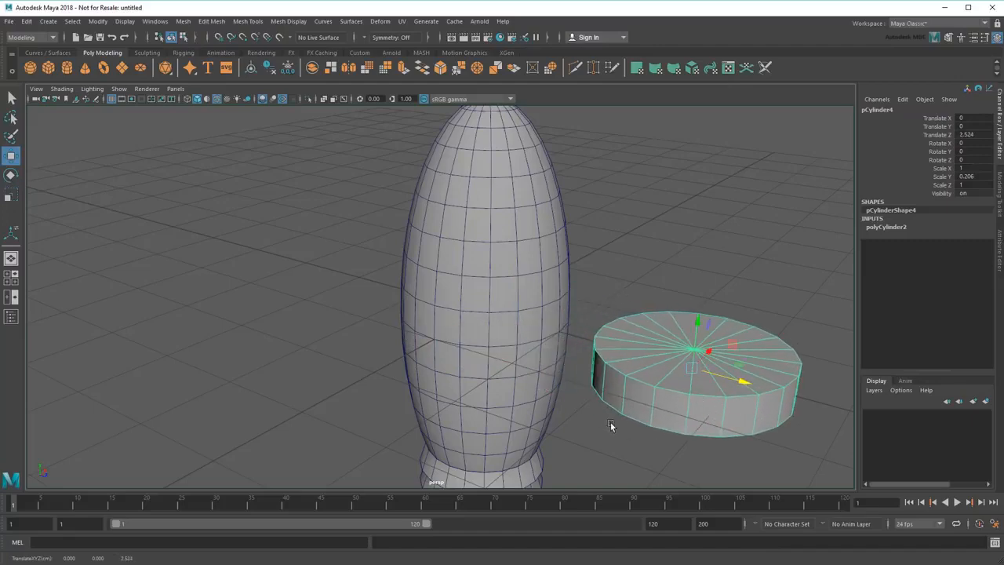
Rotate the flattened cylinder exactly 90 degrees about X with stepped rotation so its flat face points away from the body.
middle_click_drag(656, 409, 574, 386, "alt")
right_click_drag(573, 386, 568, 392, "alt")
left_click_drag(554, 408, 560, 396, "alt")
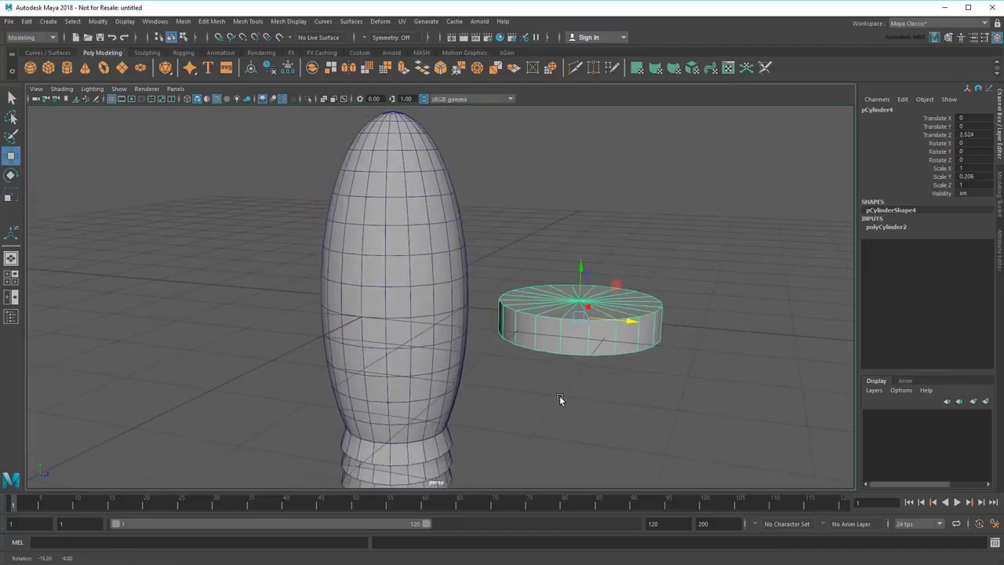
left_click(12, 175)
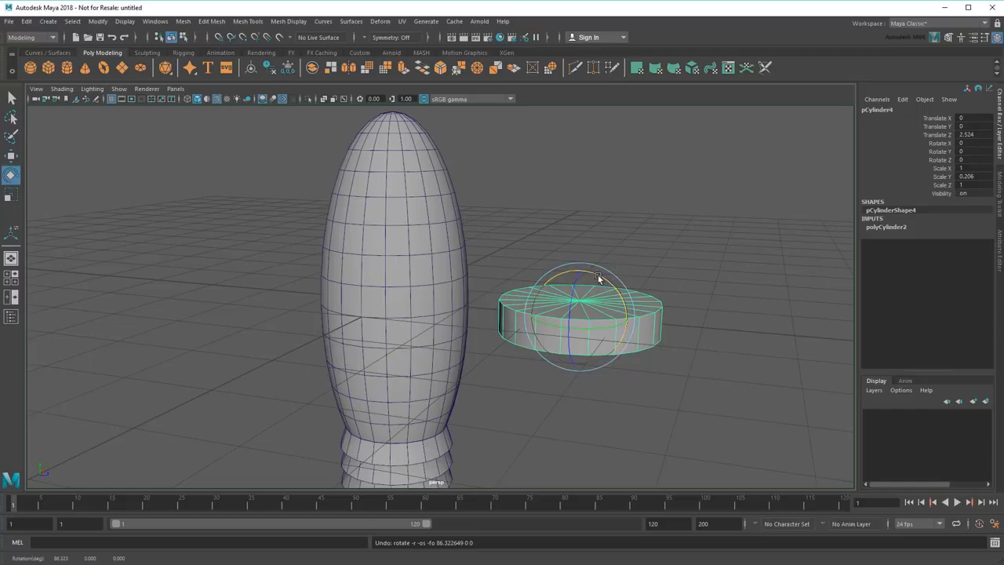
left_click_drag(588, 267, 619, 325)
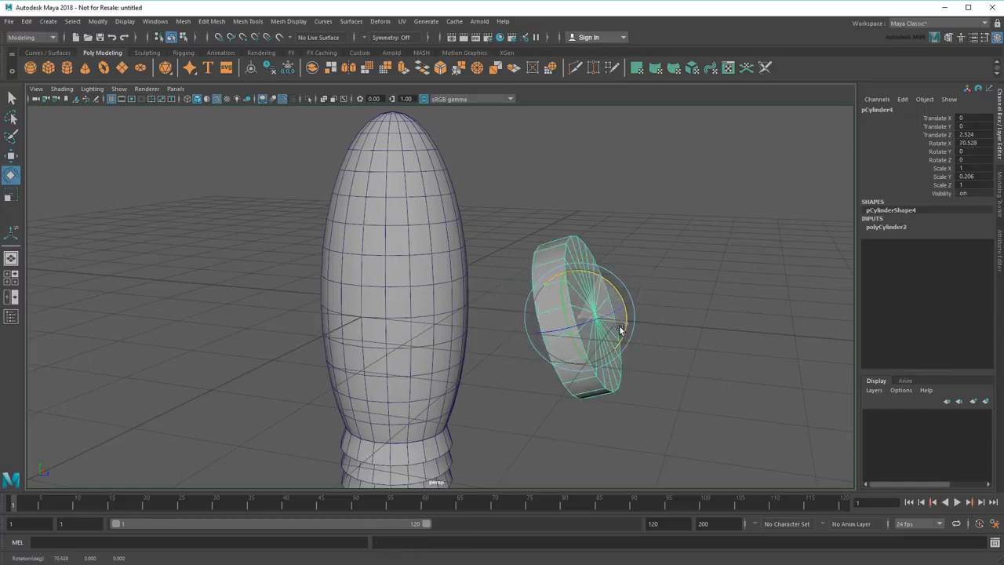
key("ctrl+z")
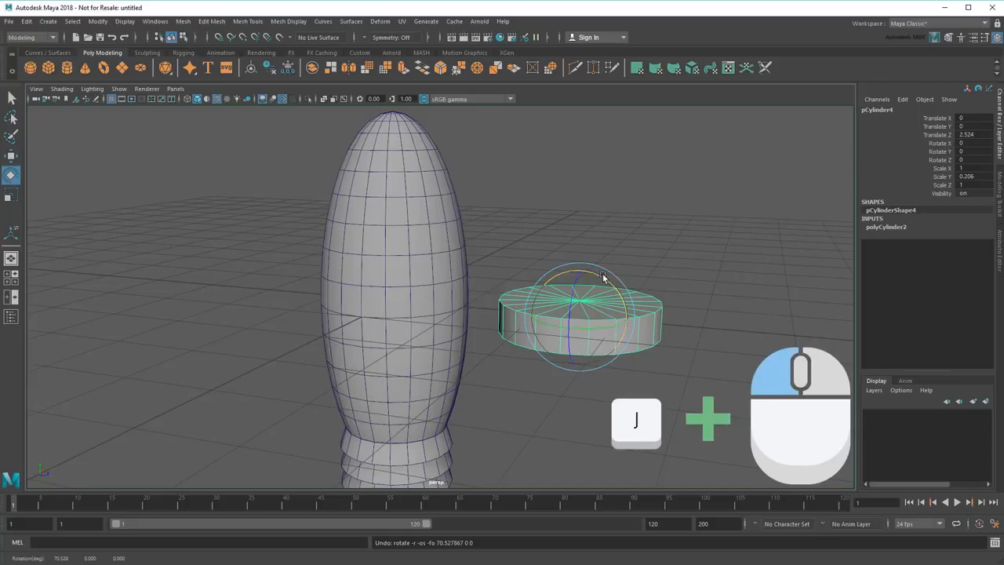
key("j")
left_click_drag(603, 274, 669, 337)
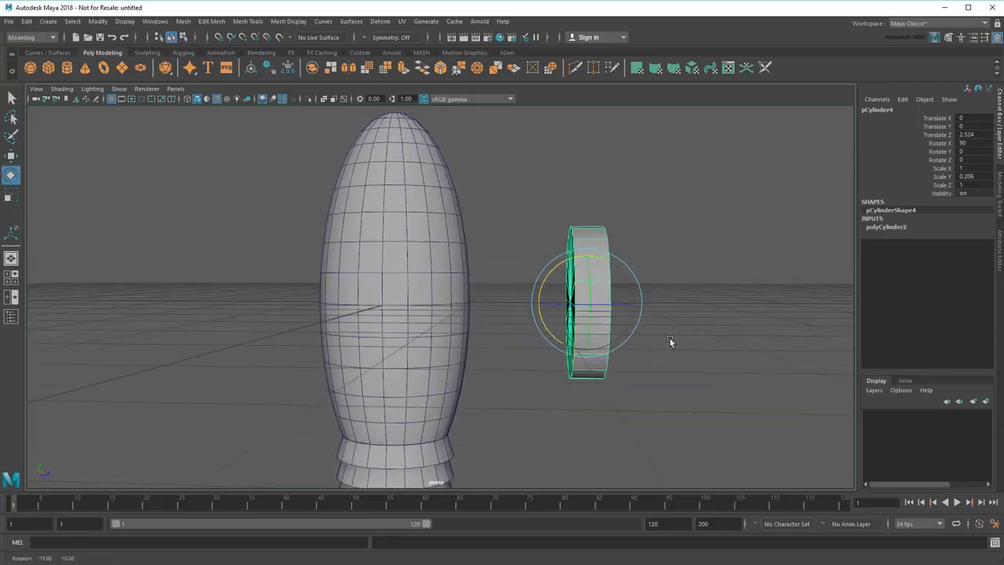
Scale the upright disc to about 0.497 in X and Z and 0.145 in Y, and move it into the body at about 0.981 in Z.
left_click(11, 194)
left_click_drag(585, 302, 521, 295)
left_click_drag(622, 307, 579, 309, "alt")
scroll(602, 336, "up", 3)
left_click(11, 157)
scroll(496, 326, "up", 3)
key("r")
left_click(12, 156)
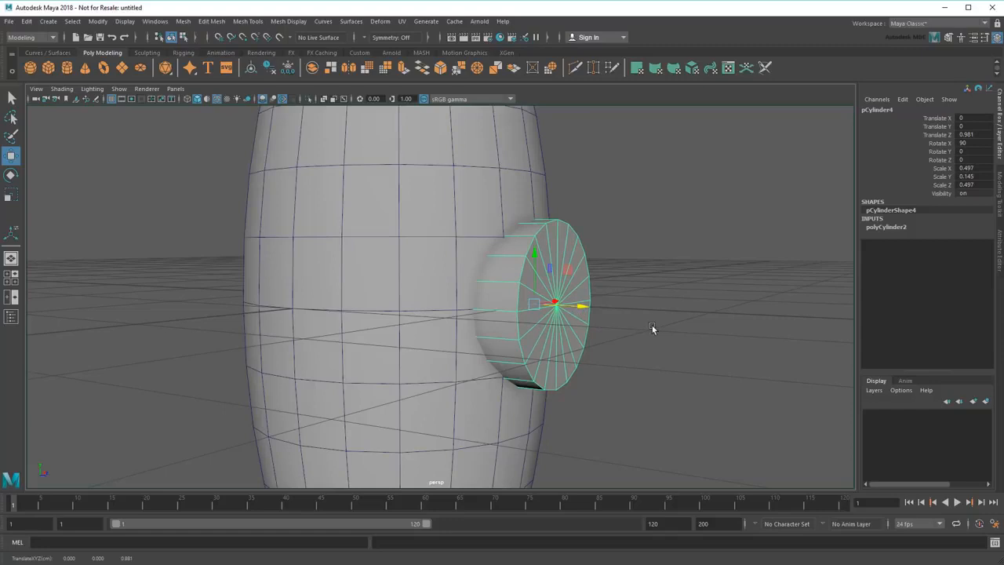
Set the disc's Subdivisions Caps to 4 in its polygon cylinder attributes.
left_click_drag(652, 329, 586, 326, "alt")
left_click(11, 97)
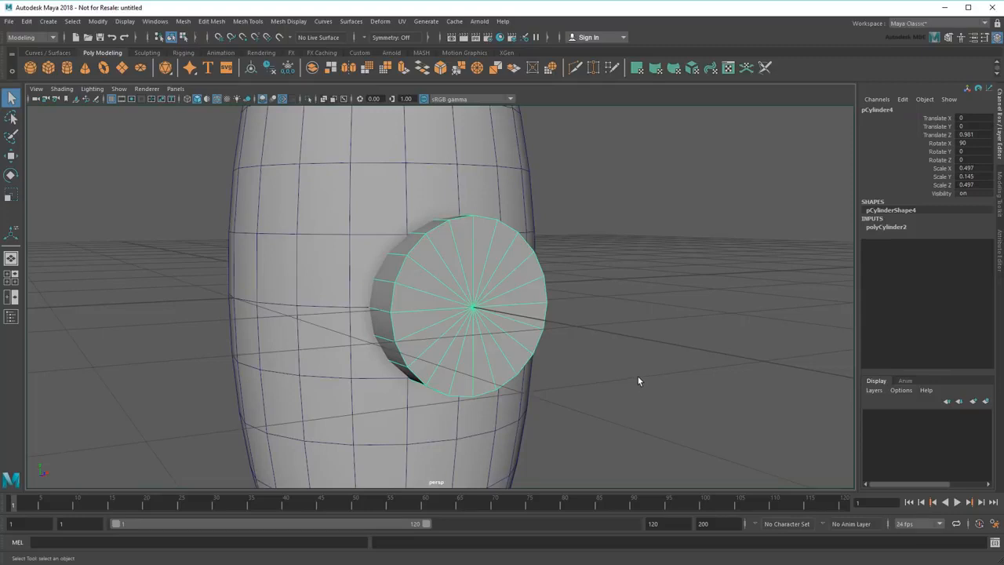
left_click(999, 265)
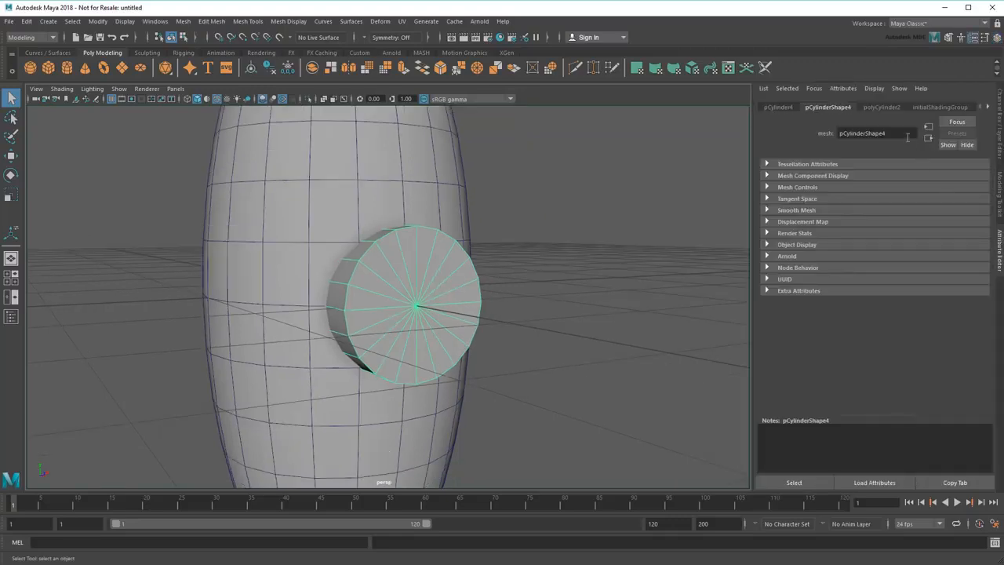
left_click(881, 107)
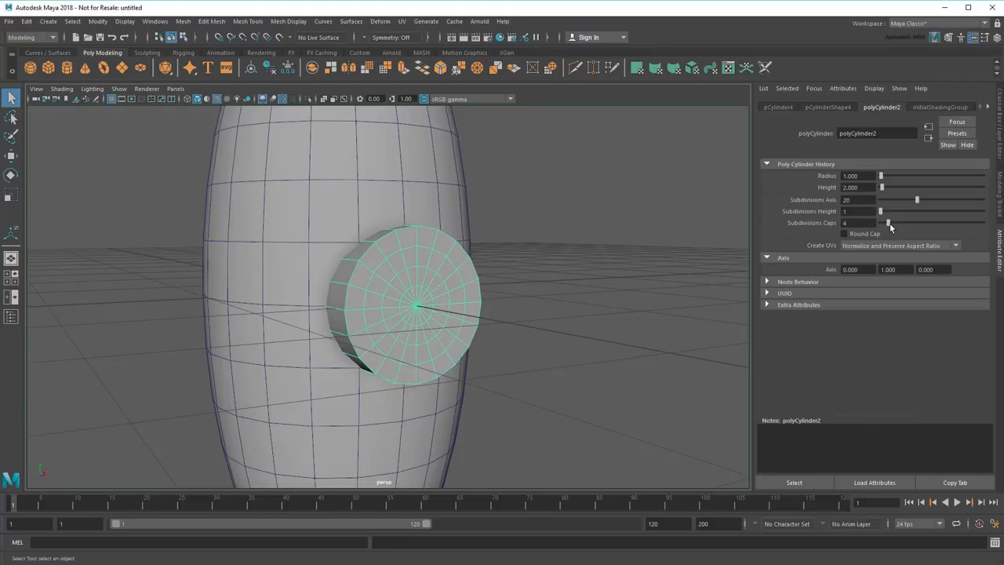
scroll(460, 314, "up", 2)
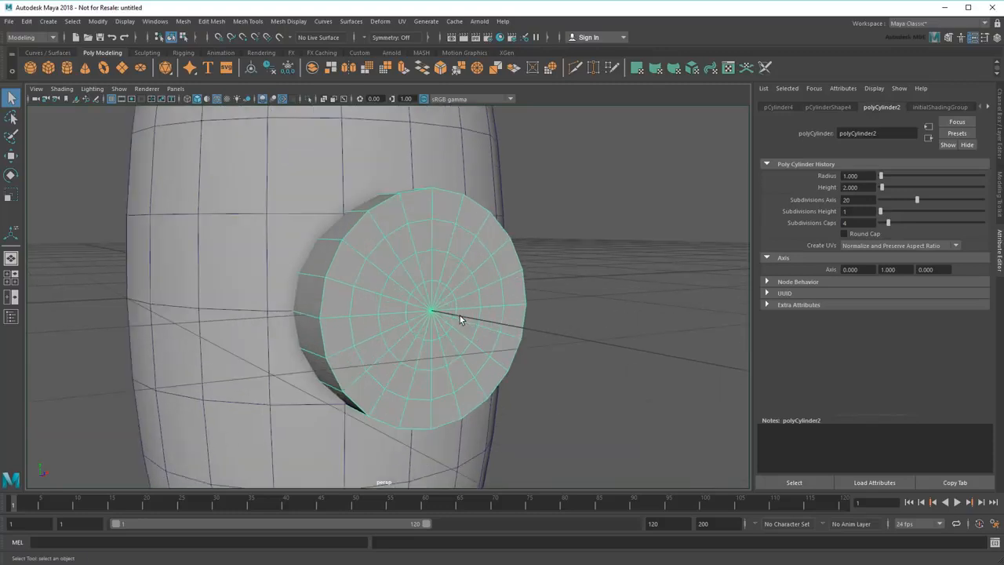
Scale the two larger edge loops inside the disc's front cap outward so both sit close to the rim.
right_click(438, 206)
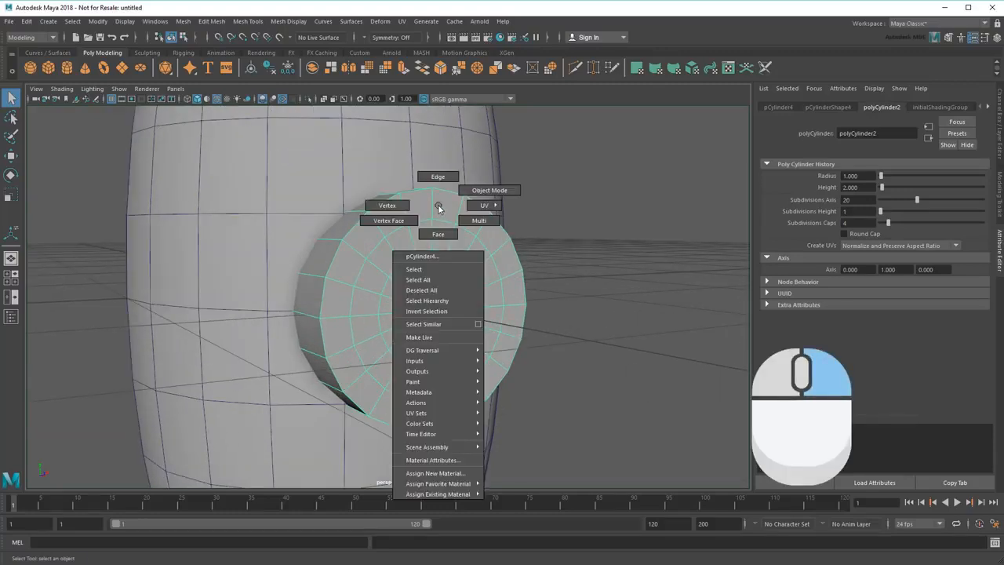
right_click_drag(438, 208, 438, 177)
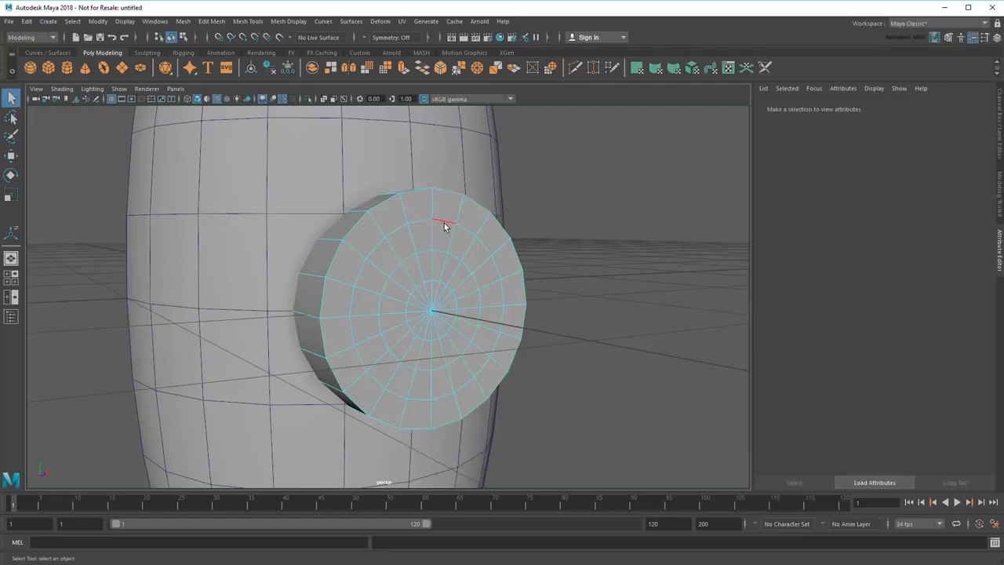
double_click(444, 223)
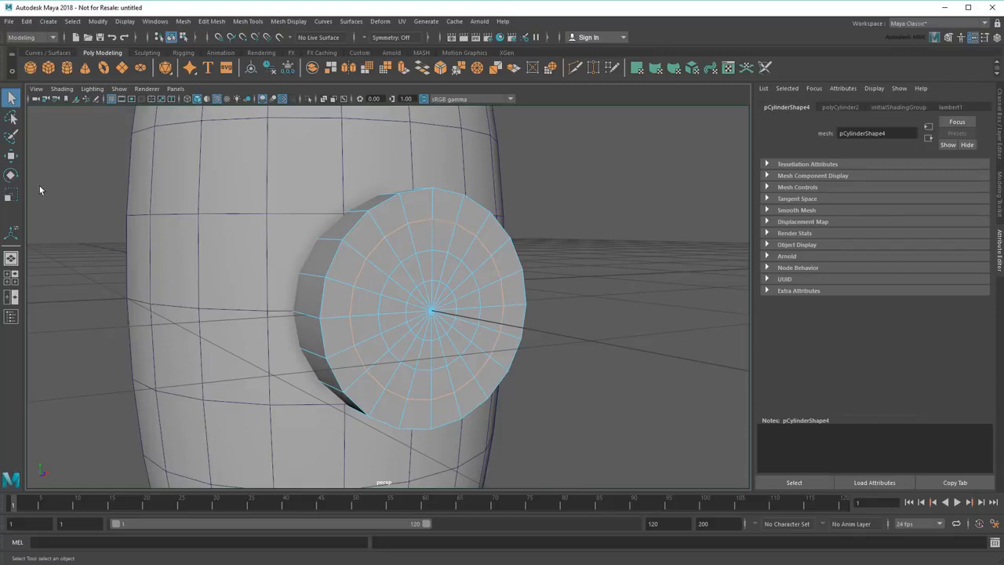
left_click(11, 194)
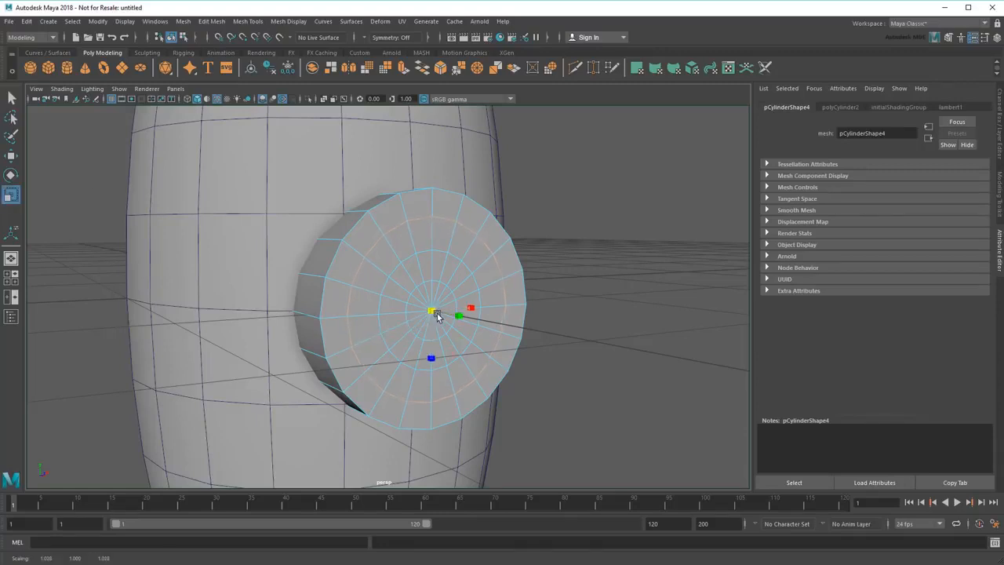
mouse_move(437, 314)
left_mouse_down()
mouse_move(461, 330)
mouse_move(456, 256)
mouse_move(431, 309)
left_mouse_up()
left_click_drag(472, 328, 502, 338)
Push the inner rim loop back into the disc, then enlarge the remaining centre loop and shift it to about 1.107 in Z.
left_click(11, 156)
left_click_drag(494, 374, 567, 372, "alt")
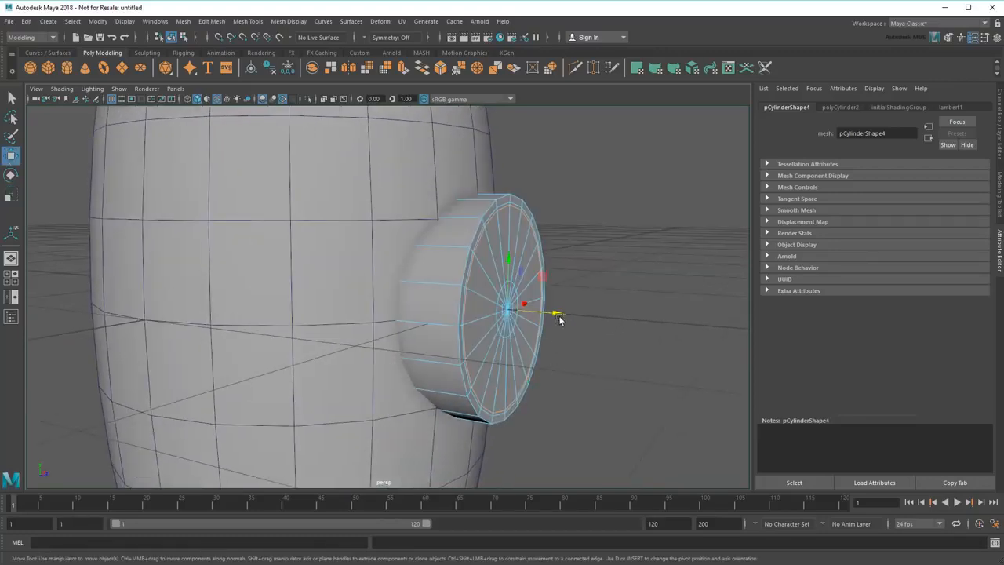
left_click_drag(558, 315, 565, 336)
scroll(531, 306, "up", 4)
key("r")
left_click(13, 156)
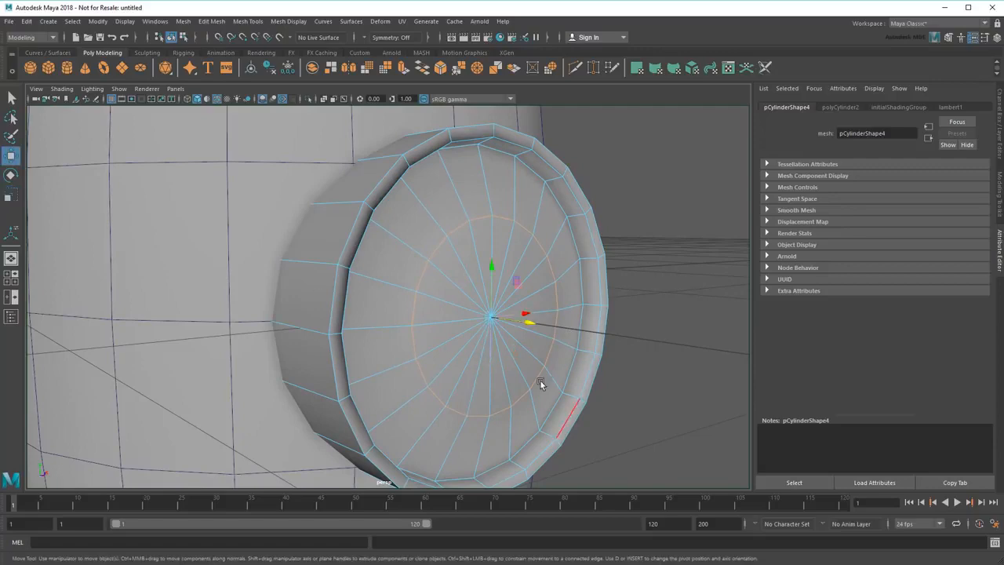
left_click_drag(540, 383, 619, 327, "alt")
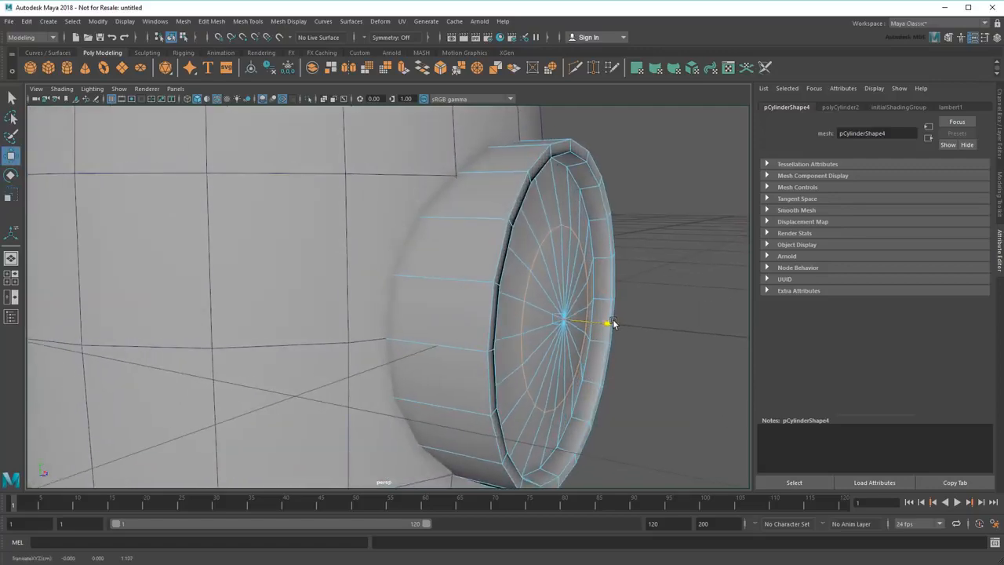
left_click(675, 365)
Return the window disc to object mode and sink it deeper into the body, to about 0.9 in Z.
right_click(554, 201)
right_click_drag(556, 202, 584, 188)
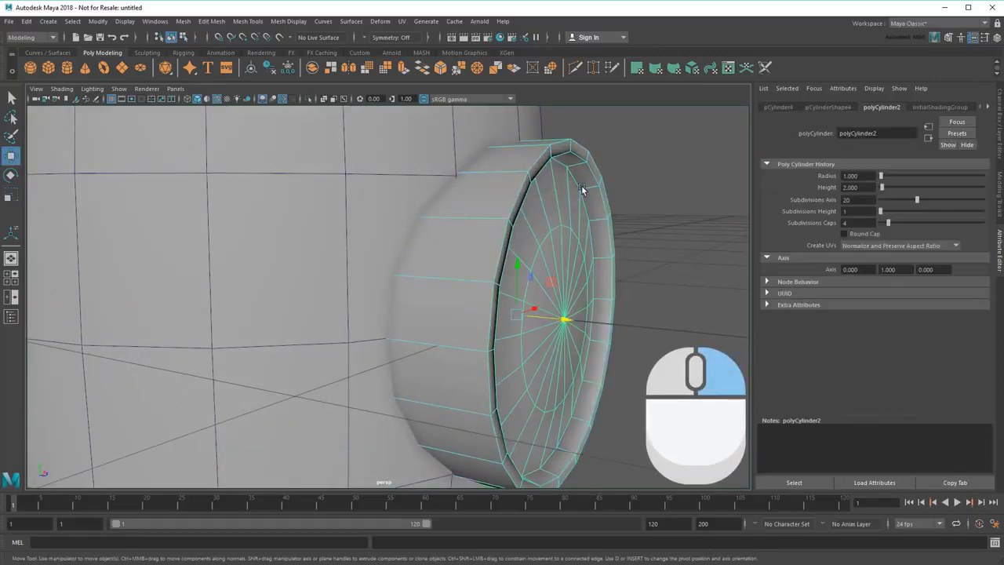
left_click_drag(566, 321, 540, 318)
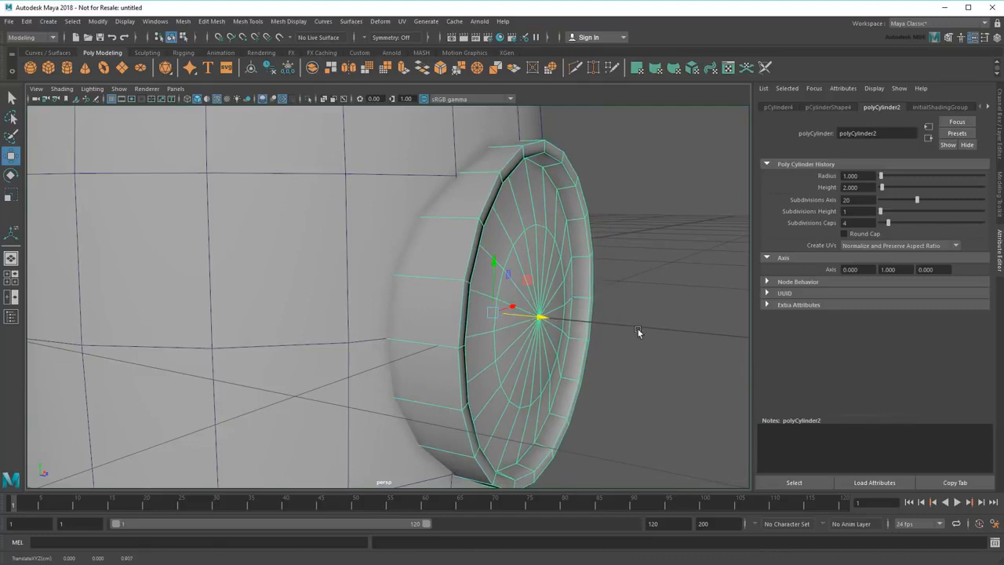
scroll(641, 331, "down", 3)
left_click_drag(641, 331, 582, 337, "alt")
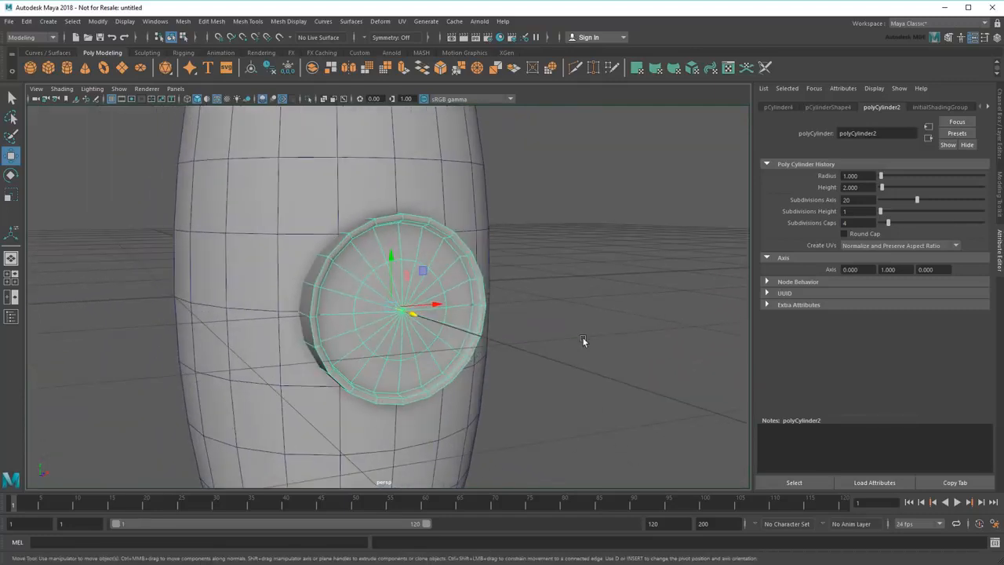
Clone the window straight up the body and scale the copy down to roughly two thirds of its size.
scroll(582, 338, "down", 1)
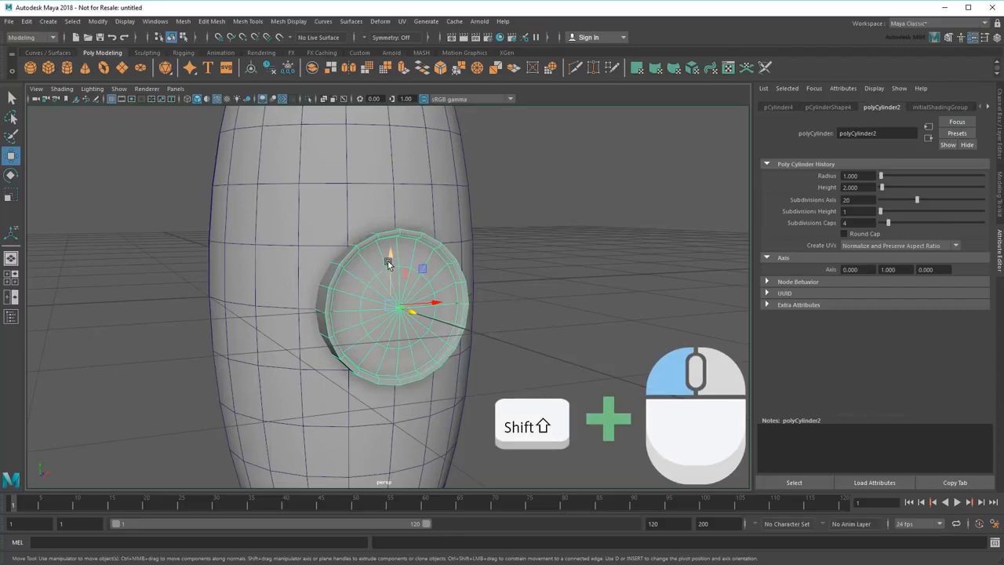
left_click_drag(388, 262, 390, 97, "shift")
left_click_drag(448, 195, 498, 279, "alt")
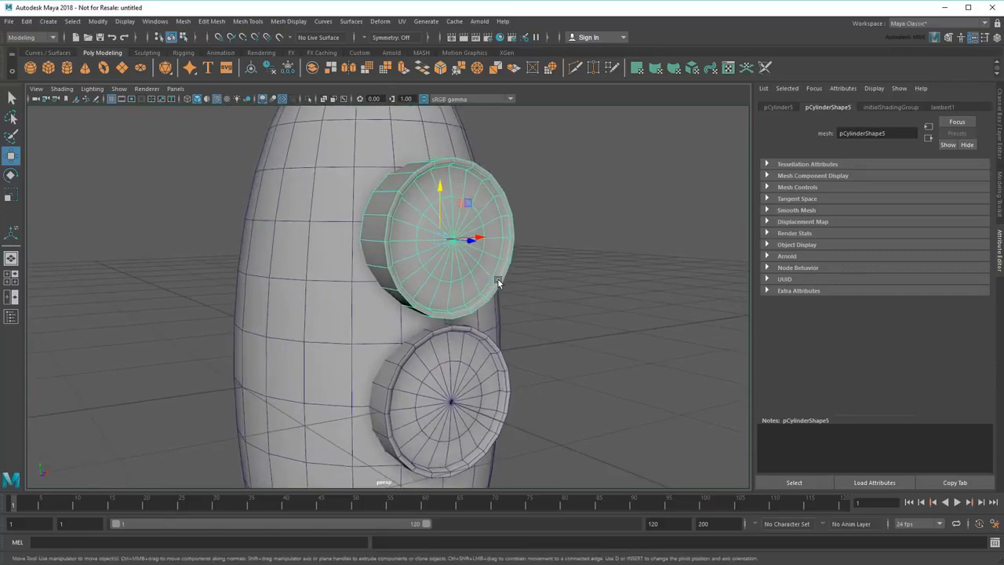
key("r")
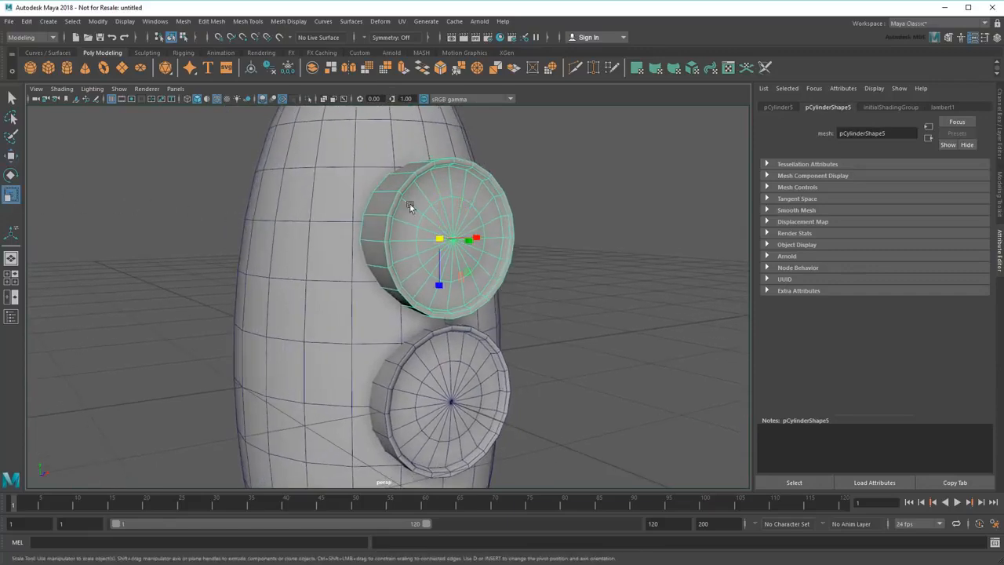
mouse_move(449, 239)
left_mouse_down()
mouse_move(415, 240)
mouse_move(430, 240)
left_mouse_up()
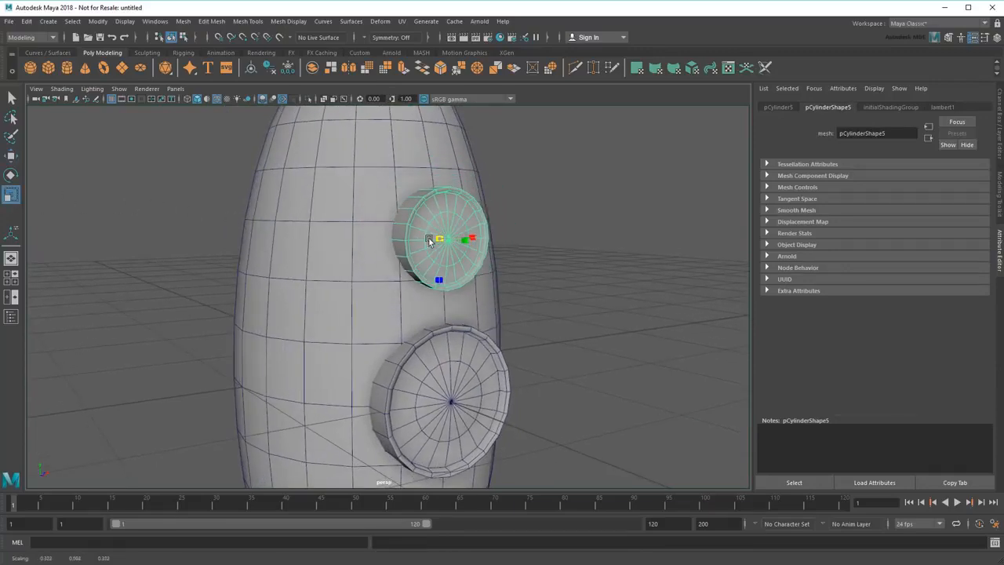
Lower the smaller window slightly and tilt it about X to follow the curve of the rocket body.
left_click(12, 156)
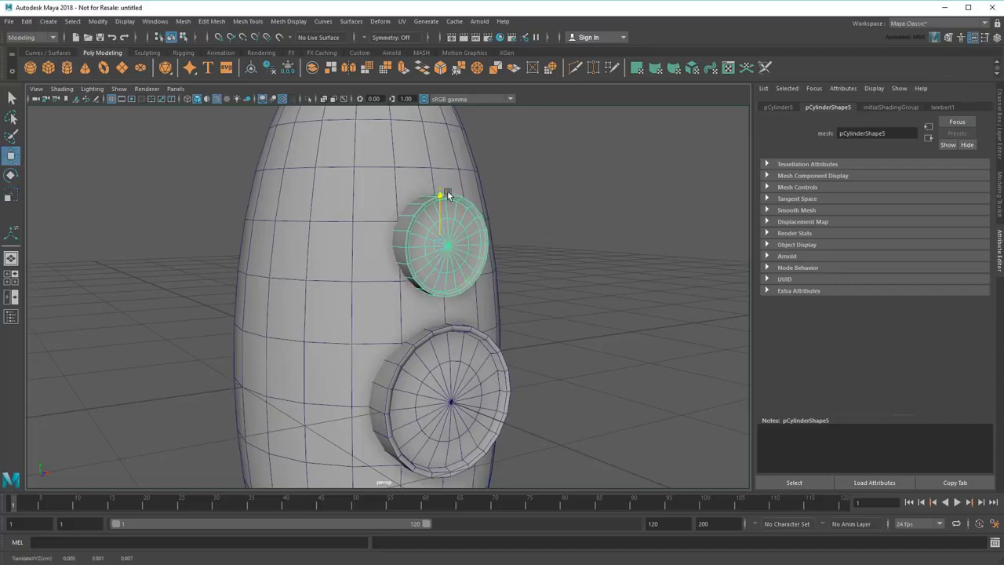
left_click_drag(506, 269, 560, 270, "alt")
key("e")
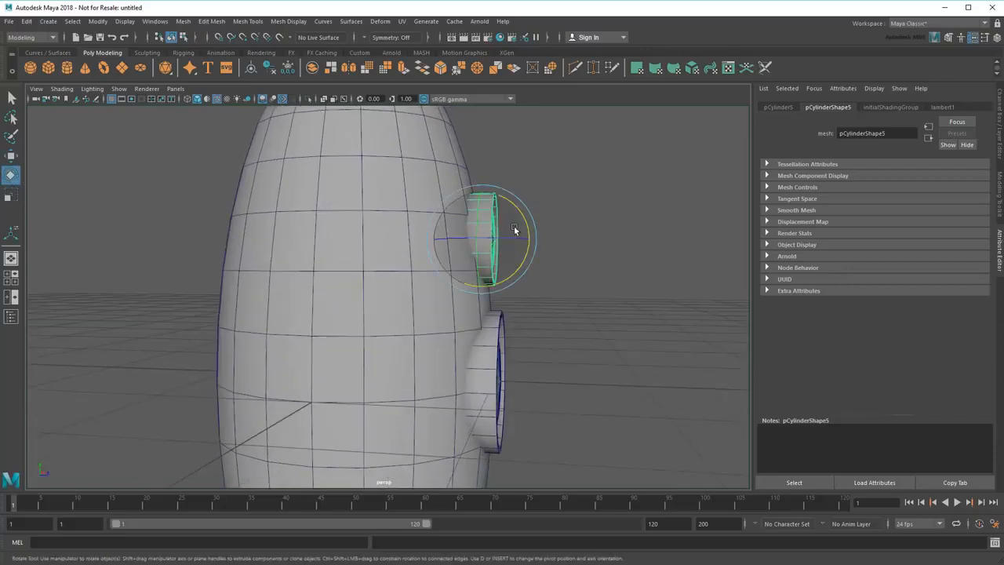
left_click_drag(515, 224, 504, 301)
left_click(589, 280)
scroll(483, 325, "down", 3)
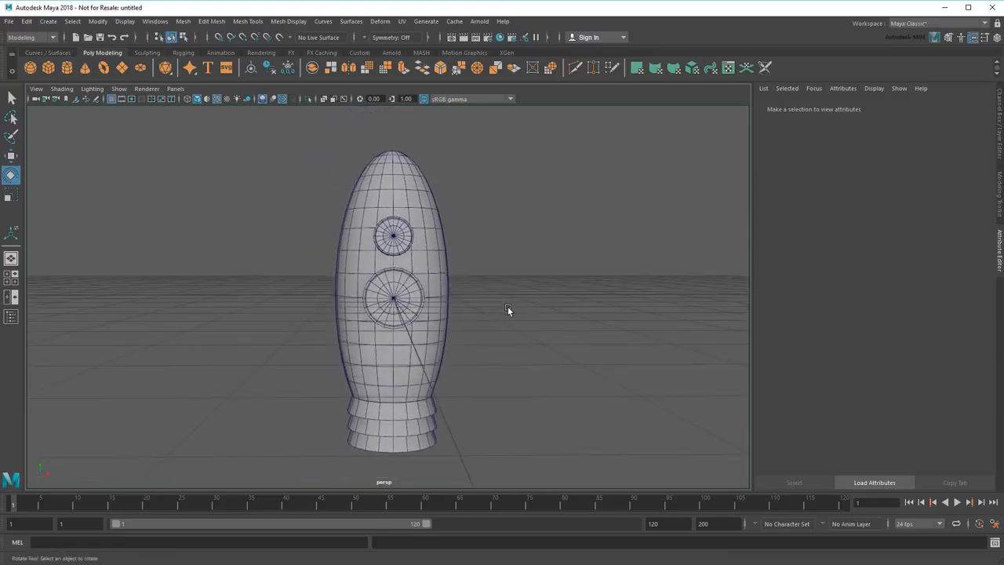
Merge the rocket body and both windows into one mesh with a Boolean Union.
key("q")
left_click(378, 175, "shift")
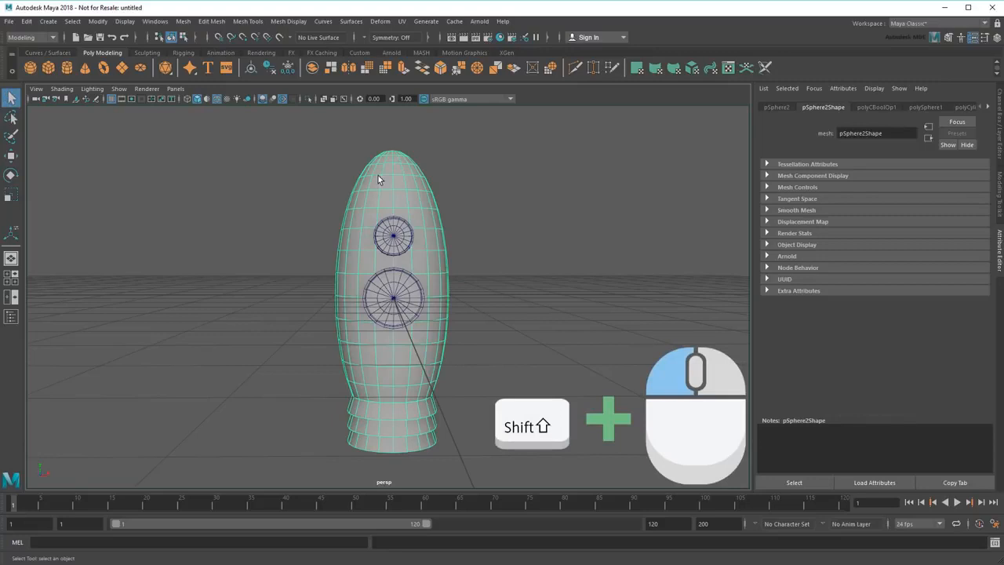
left_click(401, 239, "shift")
left_click(401, 288, "shift")
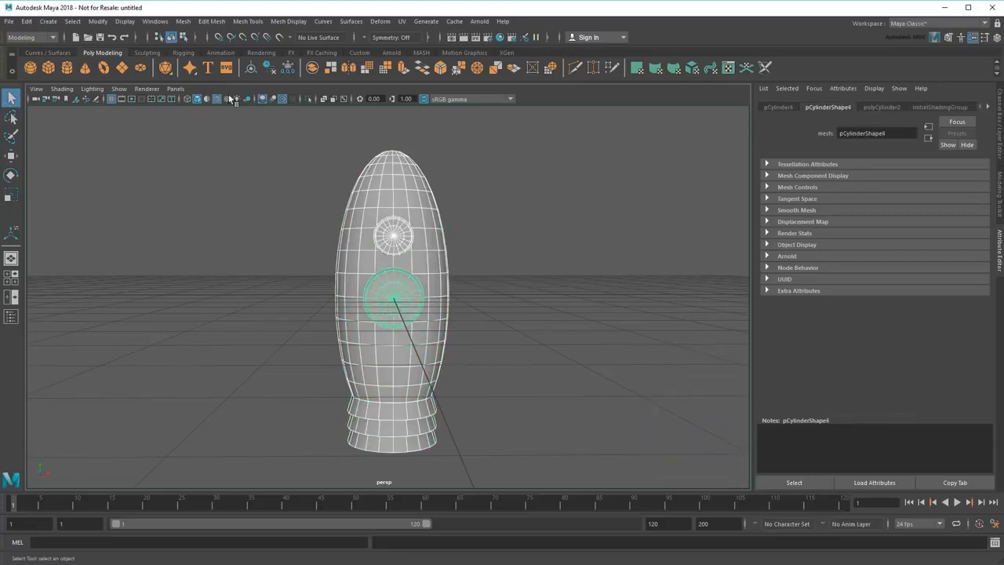
left_click(184, 24)
mouse_move(206, 47)
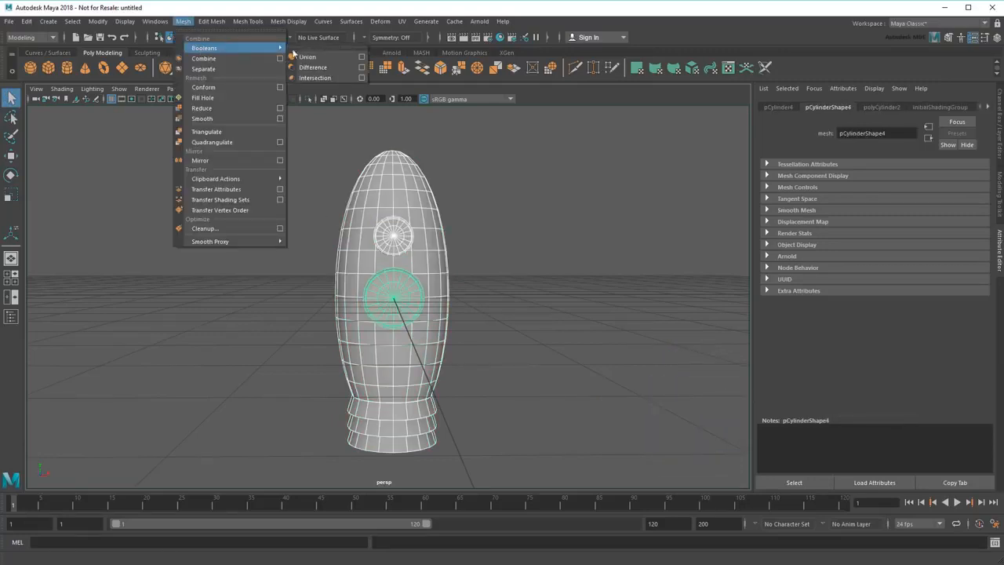
left_click(314, 52)
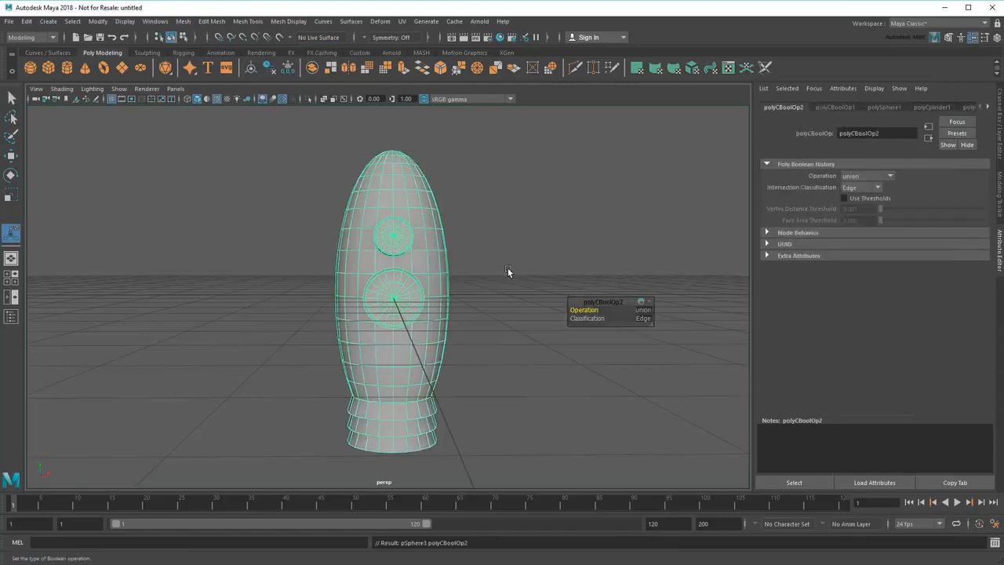
left_click(507, 269)
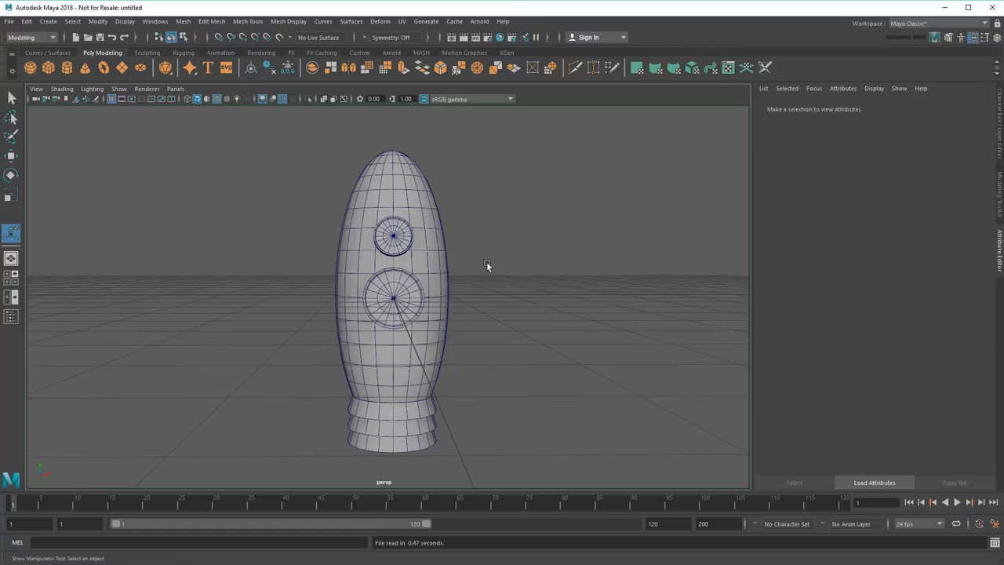
Add a polygon cone inside the rocket and switch the viewport to wireframe display.
left_click(85, 68)
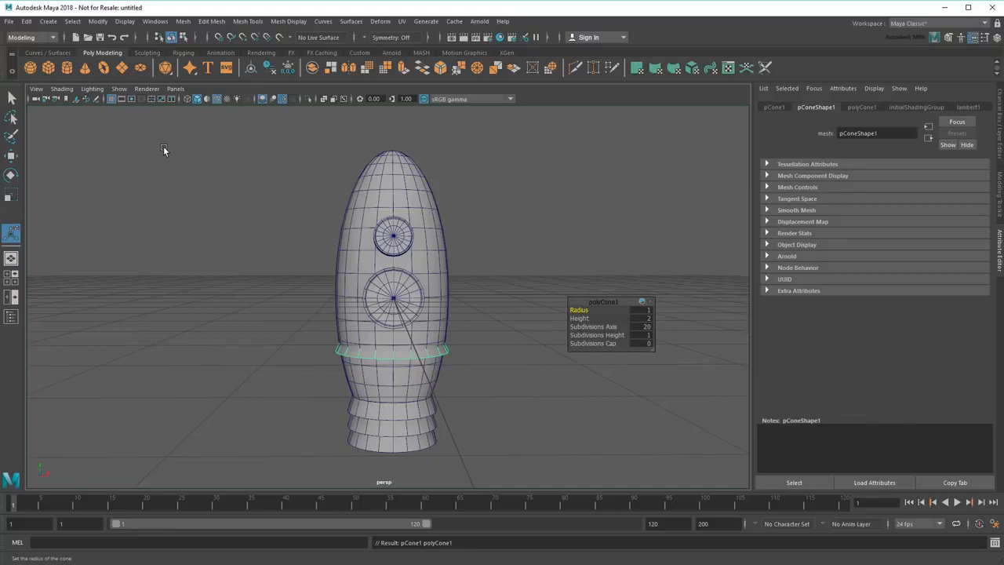
left_click(62, 88)
left_click(78, 109)
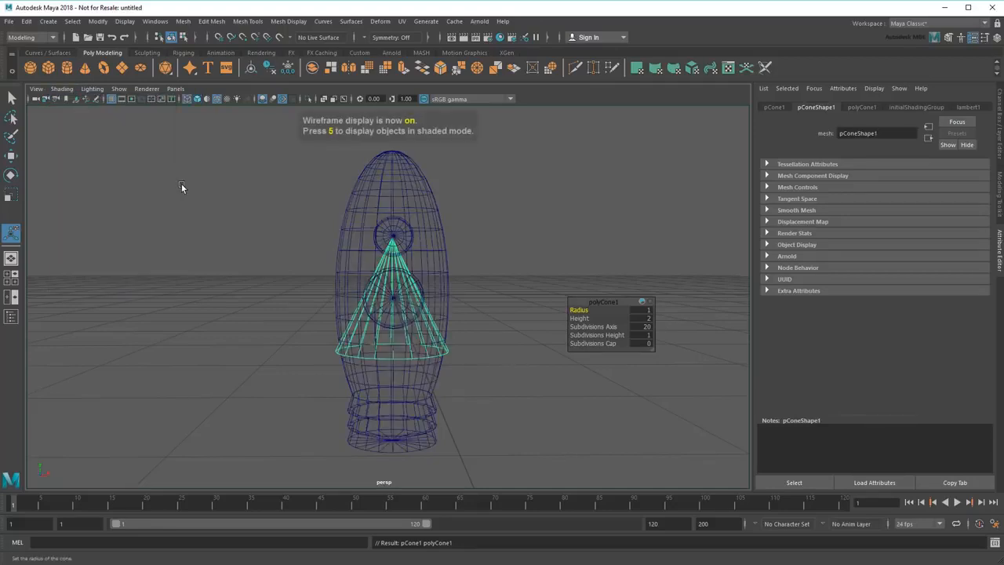
mouse_move(274, 220)
middle_mouse_down("alt")
mouse_move(301, 212)
mouse_move(279, 302)
middle_mouse_up("alt")
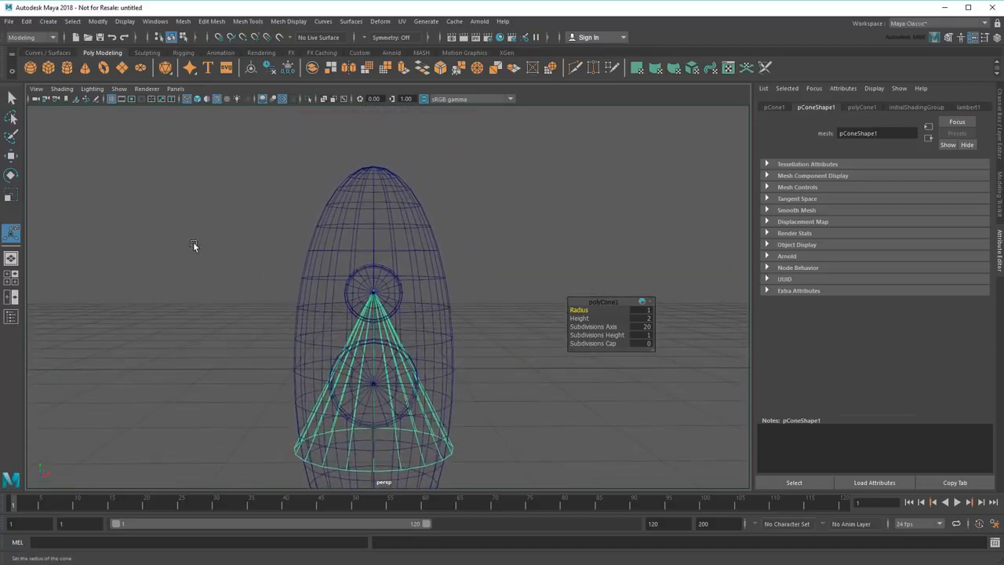
Raise the cone straight up over the rocket's nose and return the viewport to smooth-shaded display.
key("w")
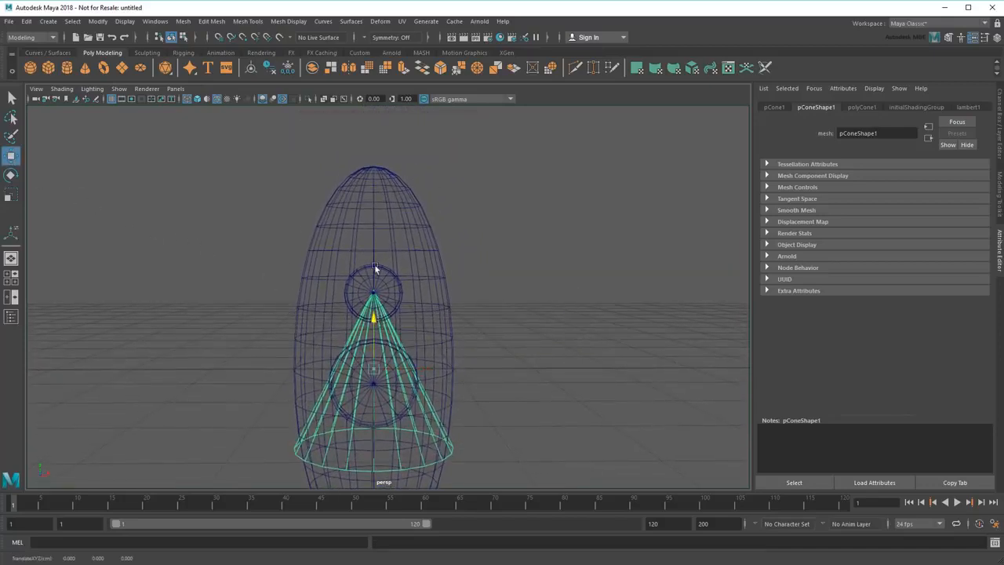
left_click_drag(374, 318, 444, 174)
middle_click_drag(444, 174, 450, 258, "alt")
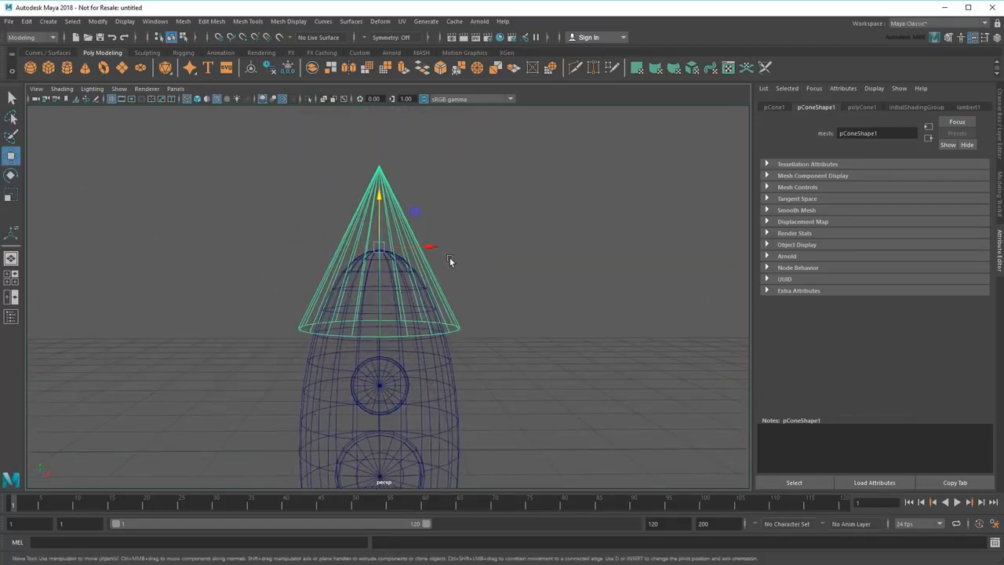
left_click(61, 88)
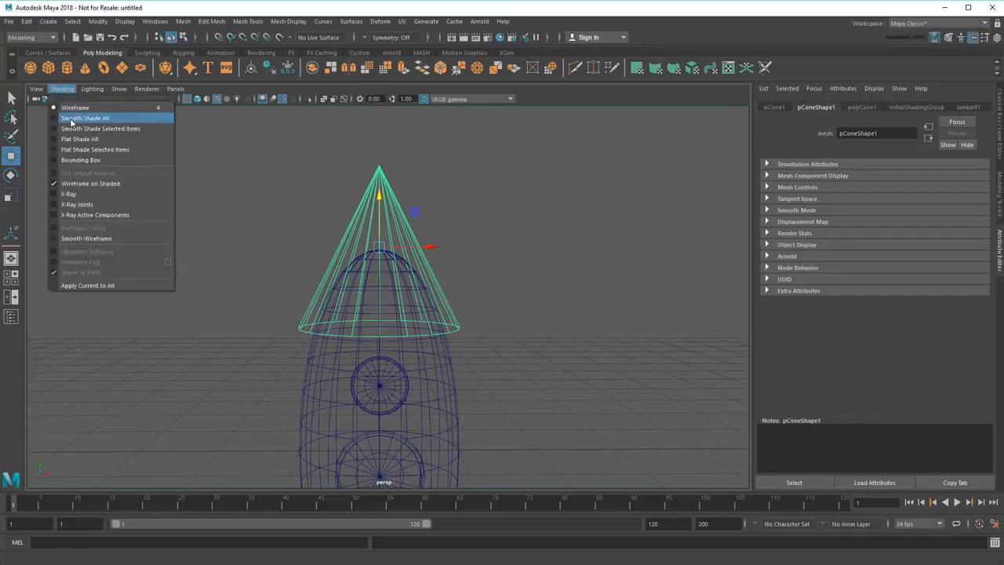
left_click(86, 116)
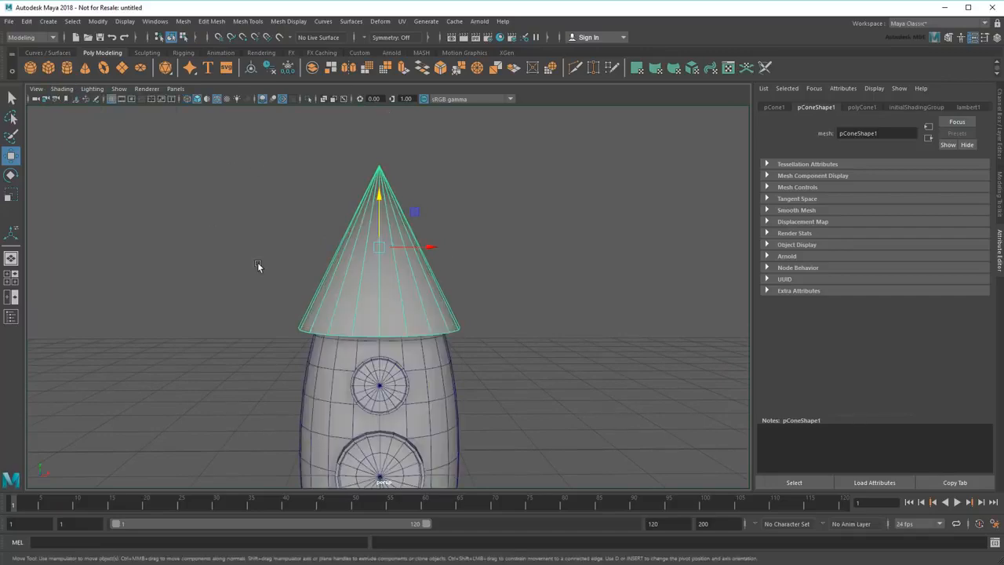
Scale the cone uniformly to about 0.73 and lower it to about Y 2.5 so its base meets the rocket body.
left_click(11, 195)
scroll(402, 309, "up", 2)
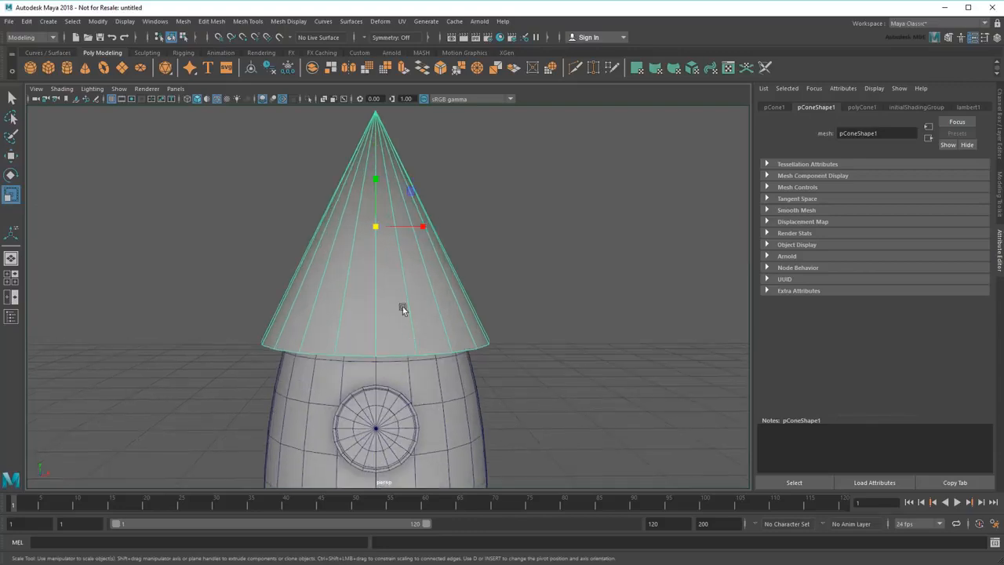
left_click_drag(376, 226, 338, 226)
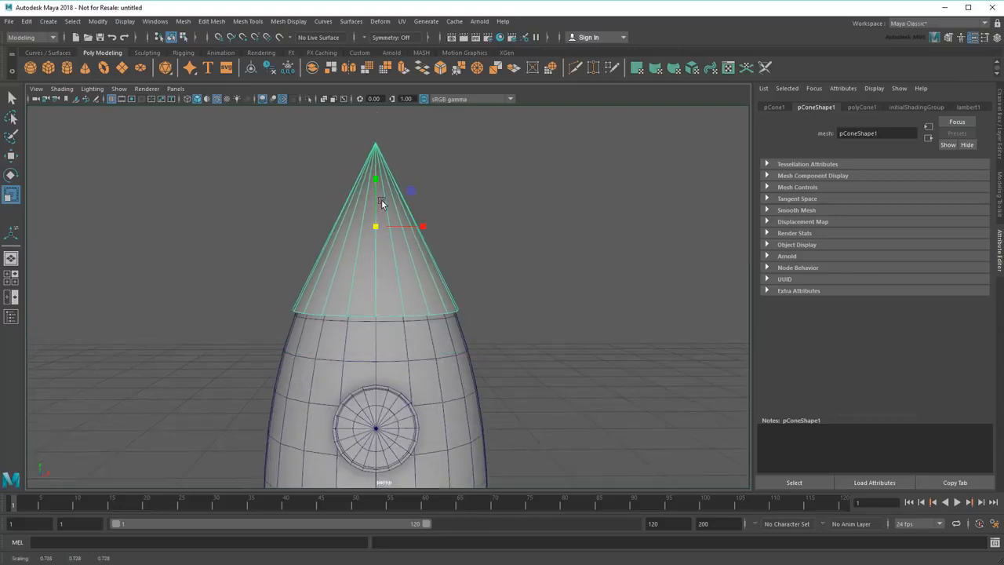
key("w")
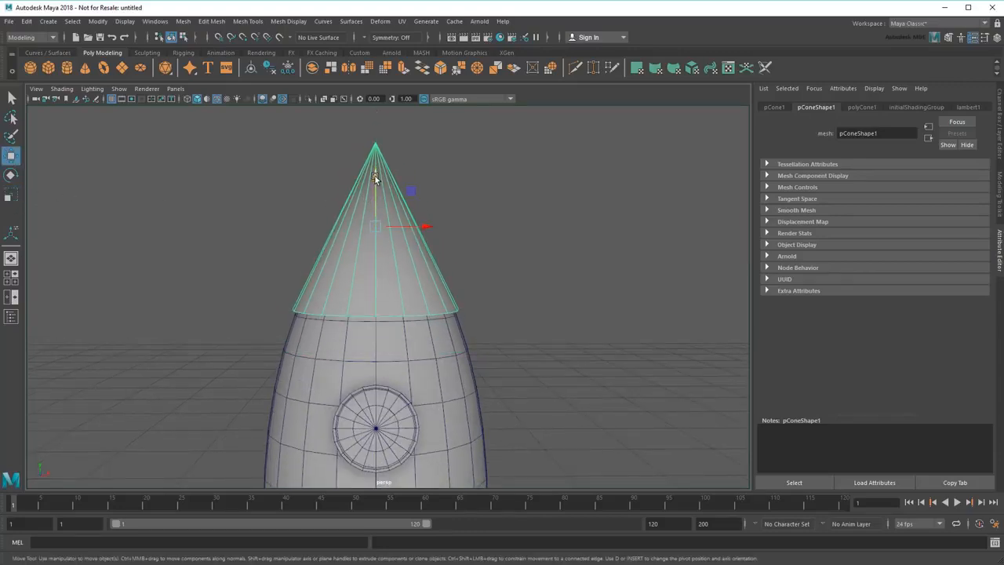
left_click_drag(375, 175, 378, 180)
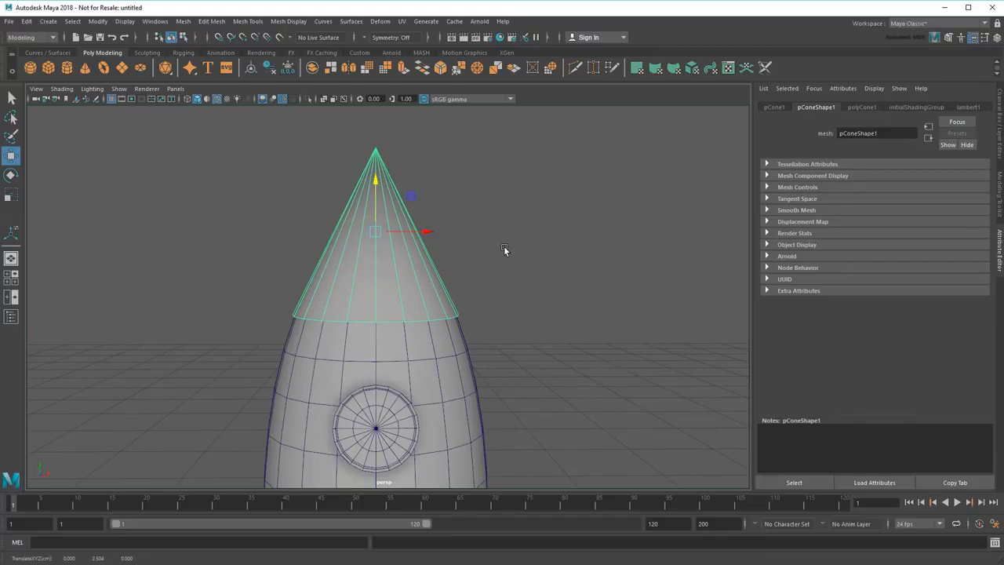
scroll(503, 248, "up", 3)
middle_click_drag(506, 249, 535, 267, "alt")
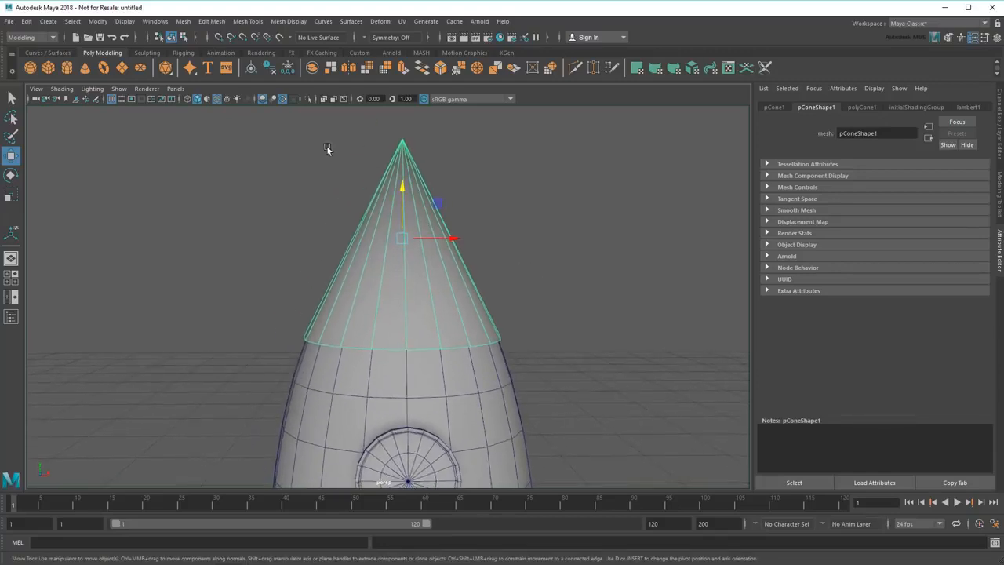
Switch the cone to vertex editing and raise its height subdivisions to 7.
key("F8")
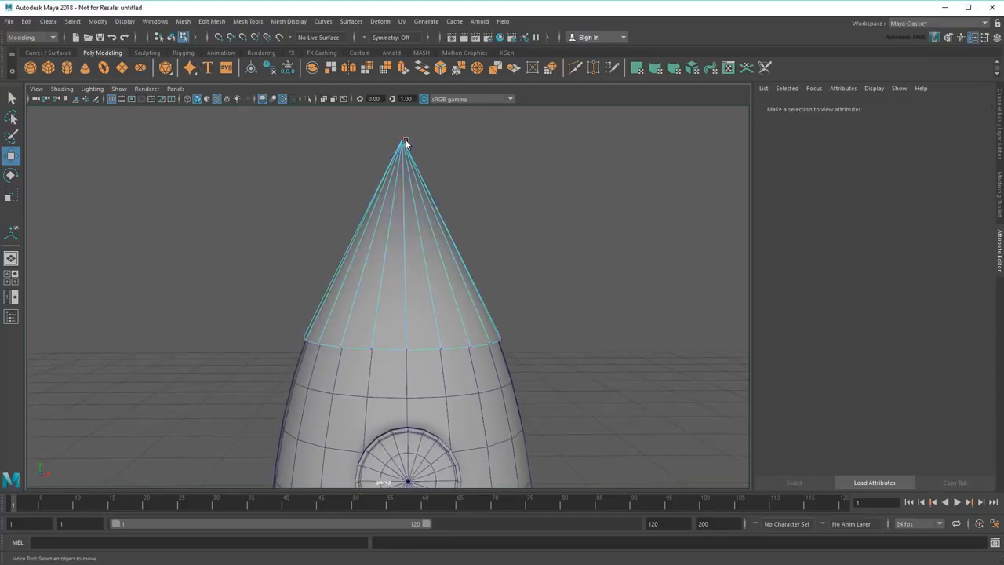
left_click(404, 142)
left_click(471, 346)
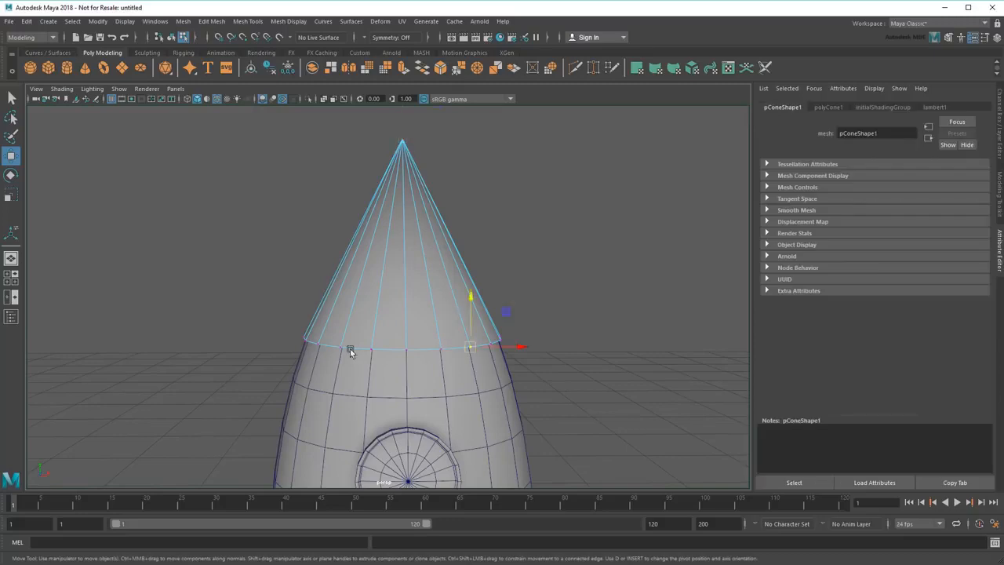
left_click(341, 346)
left_click(825, 108)
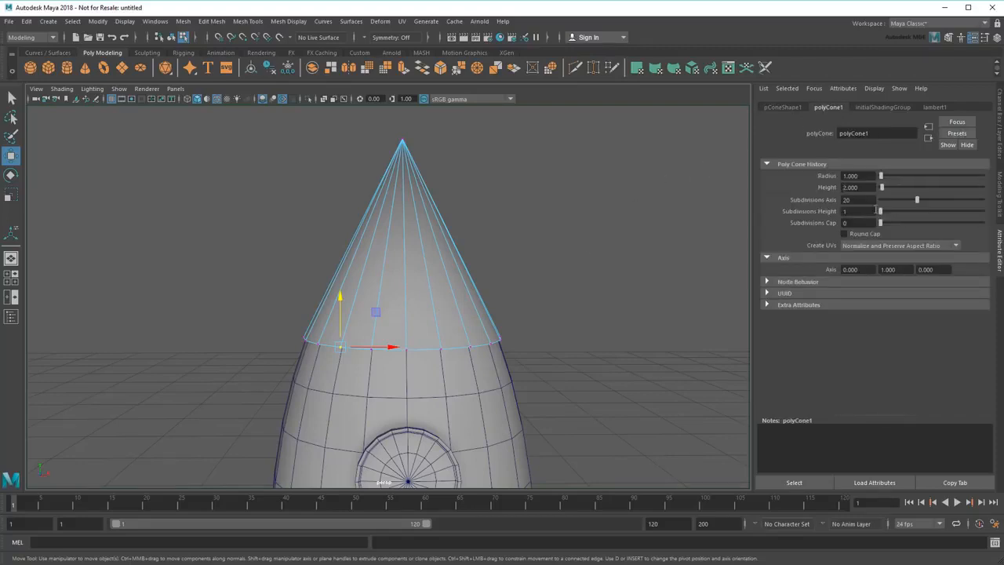
left_click_drag(881, 212, 892, 219)
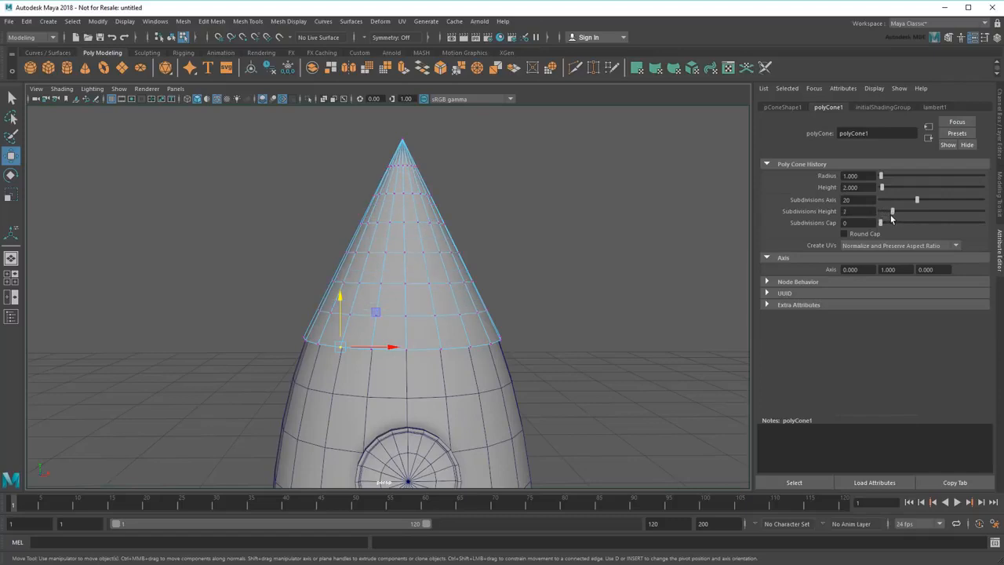
left_click(599, 283)
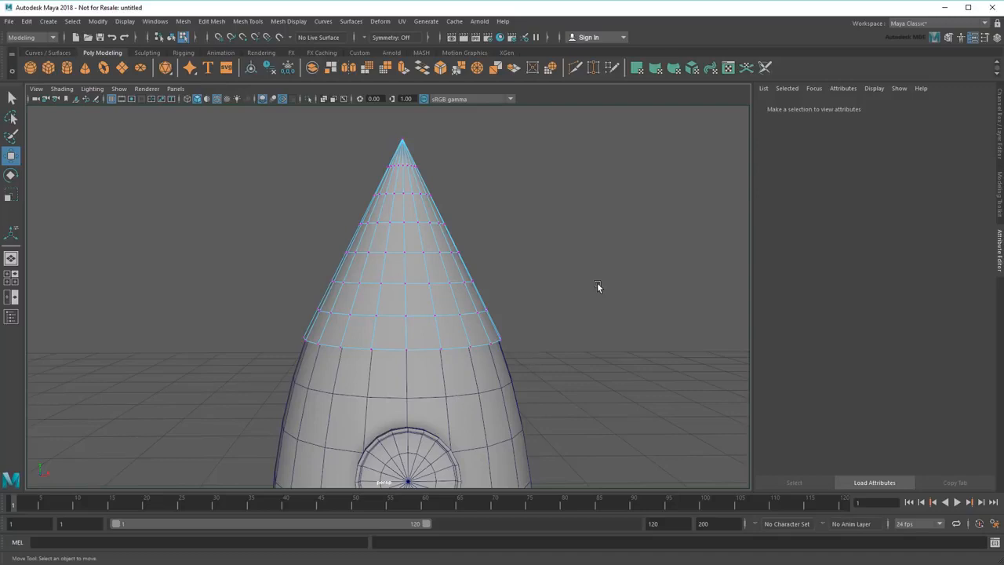
Select the cone's tip vertex, turn on Soft Select and fit the falloff radius to the cone above its base ring.
left_click(403, 142)
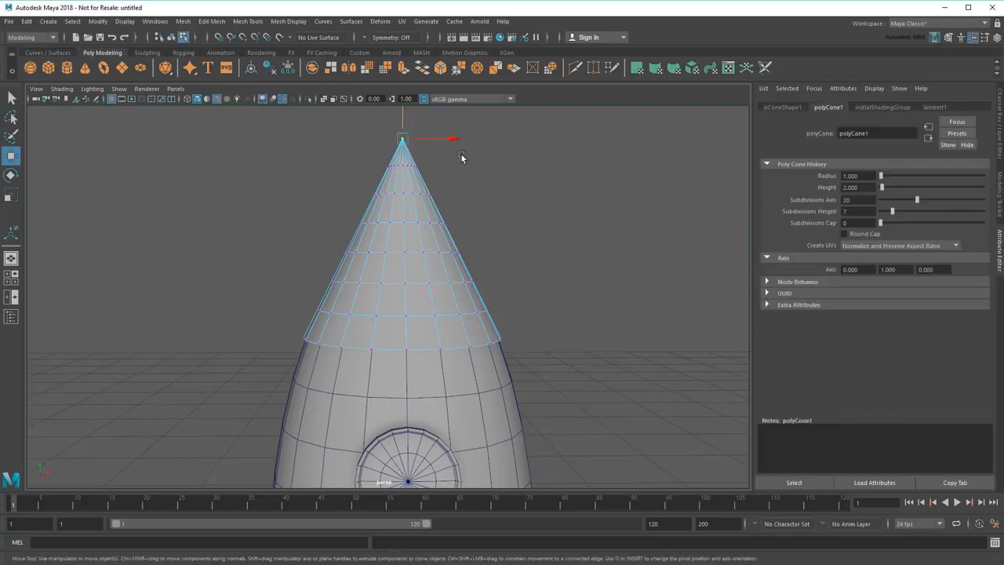
left_click_drag(466, 172, 469, 209, "alt")
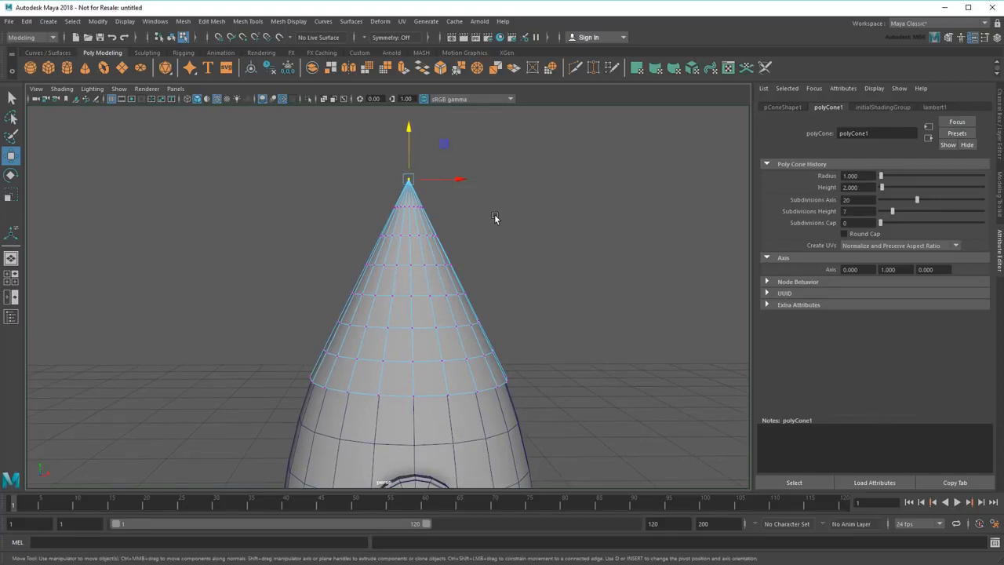
key("b")
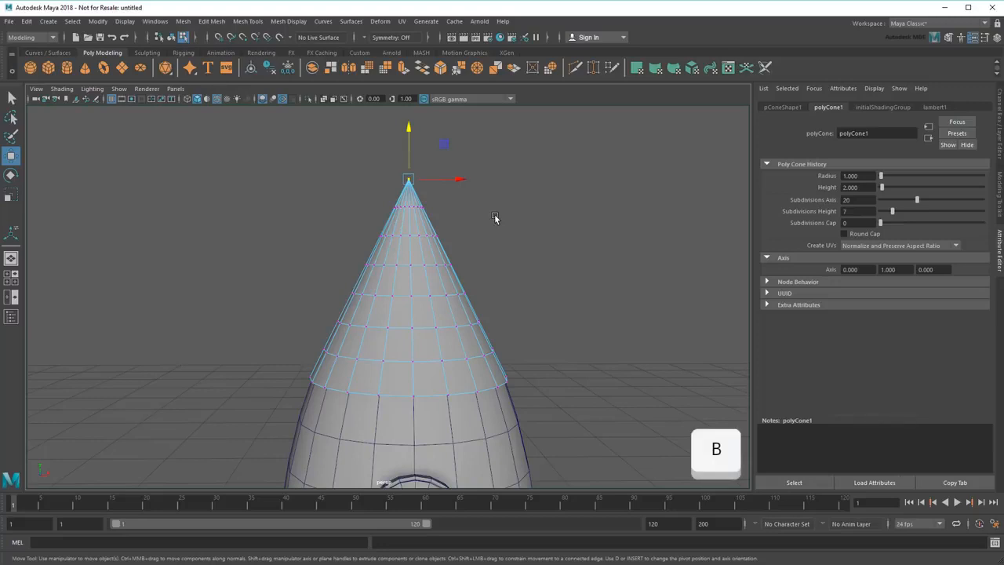
key("b")
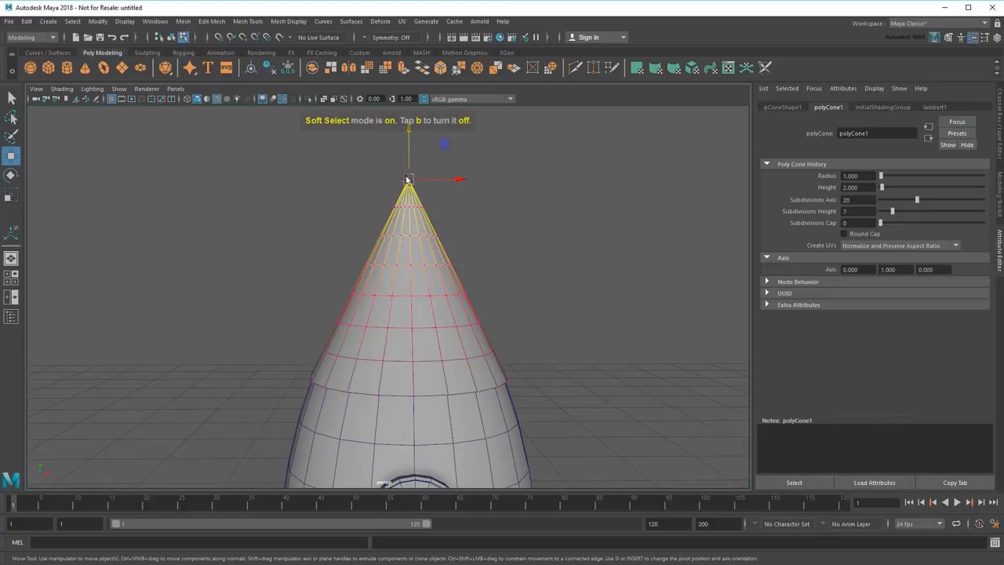
left_click_drag(407, 180, 502, 220, "alt")
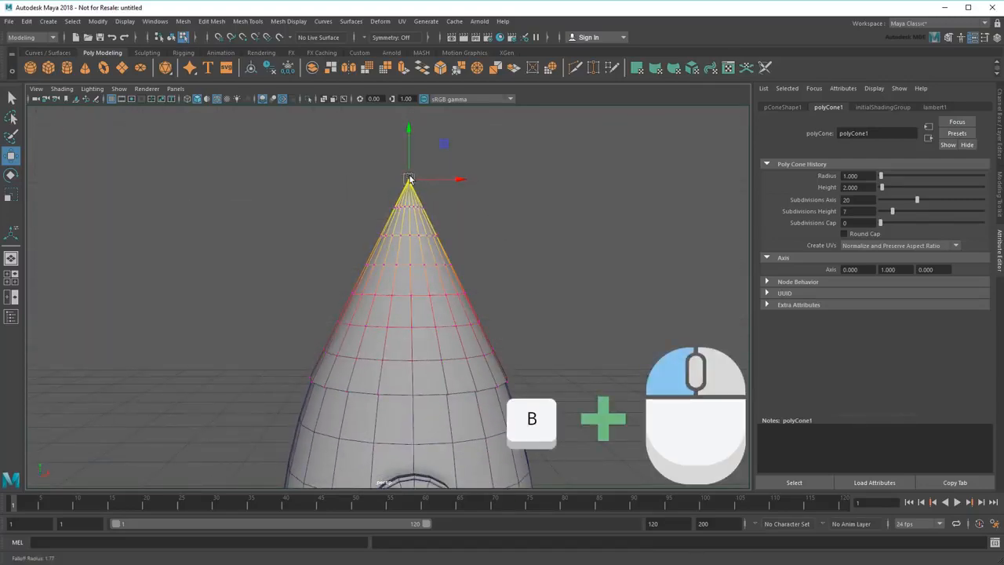
left_click_drag(409, 180, 386, 180)
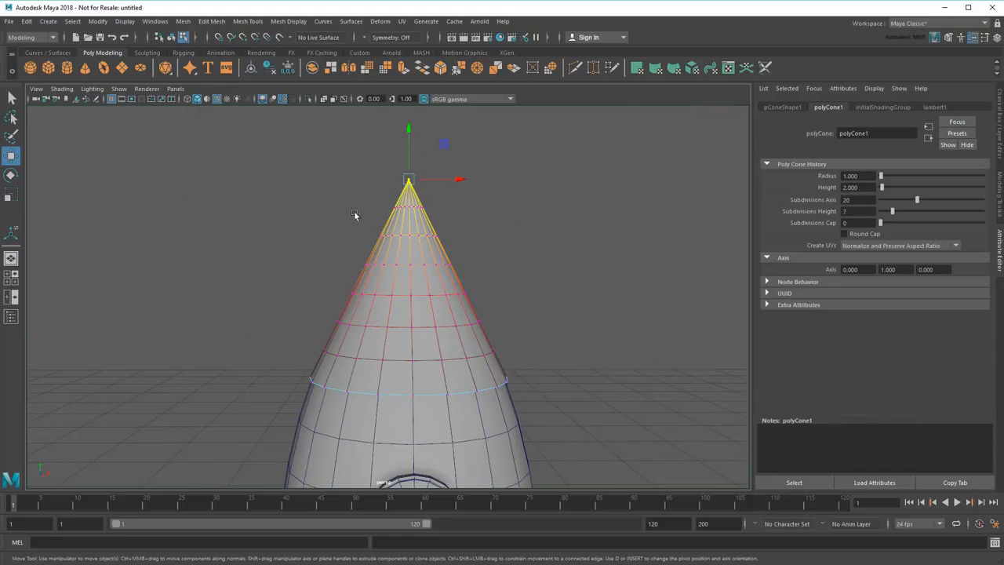
Scale the soft-selected tip vertically, readjusting the falloff radius to about 1.81, to round the cone into a nose following the body's curve.
left_click(11, 194)
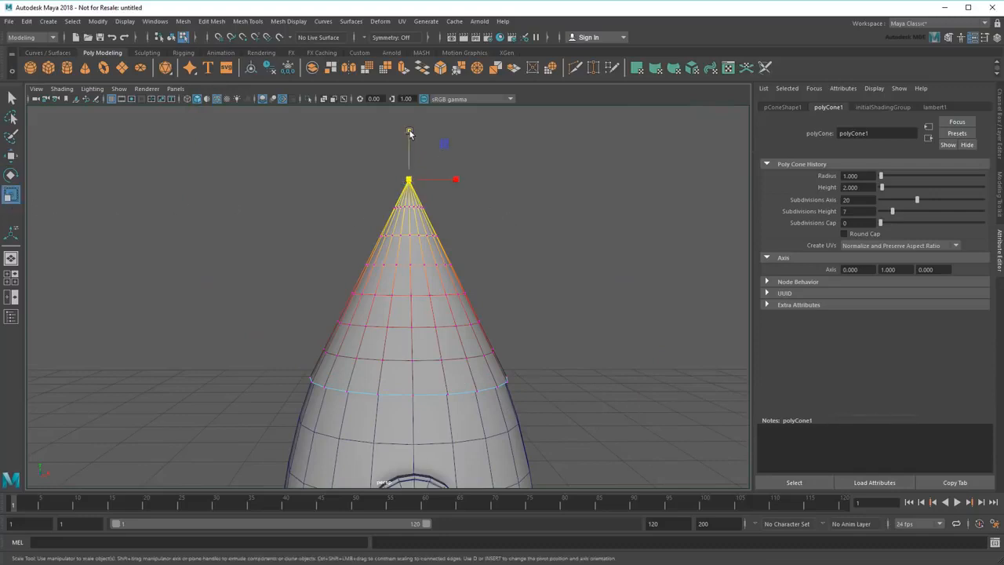
left_click_drag(409, 132, 418, 160)
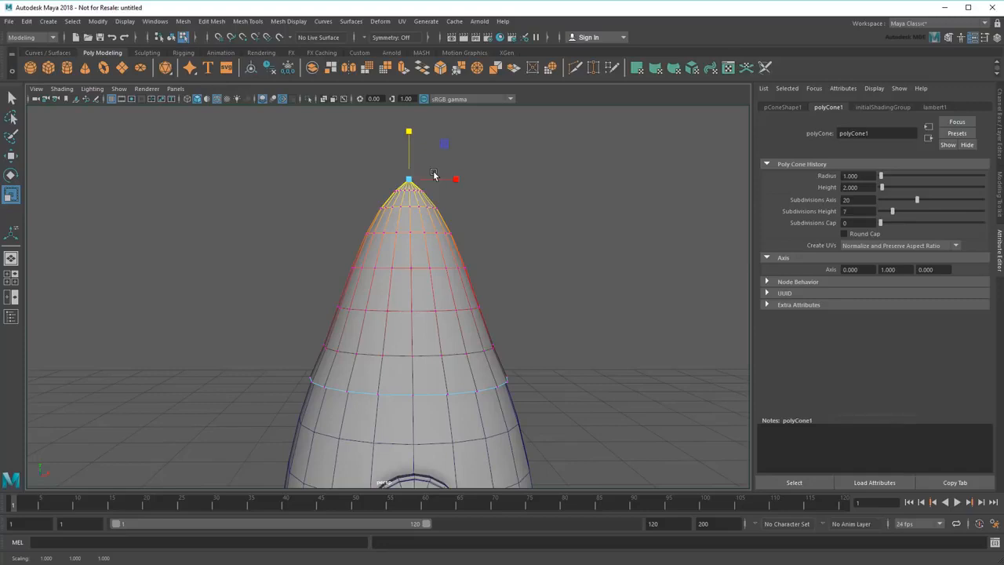
left_click(11, 155)
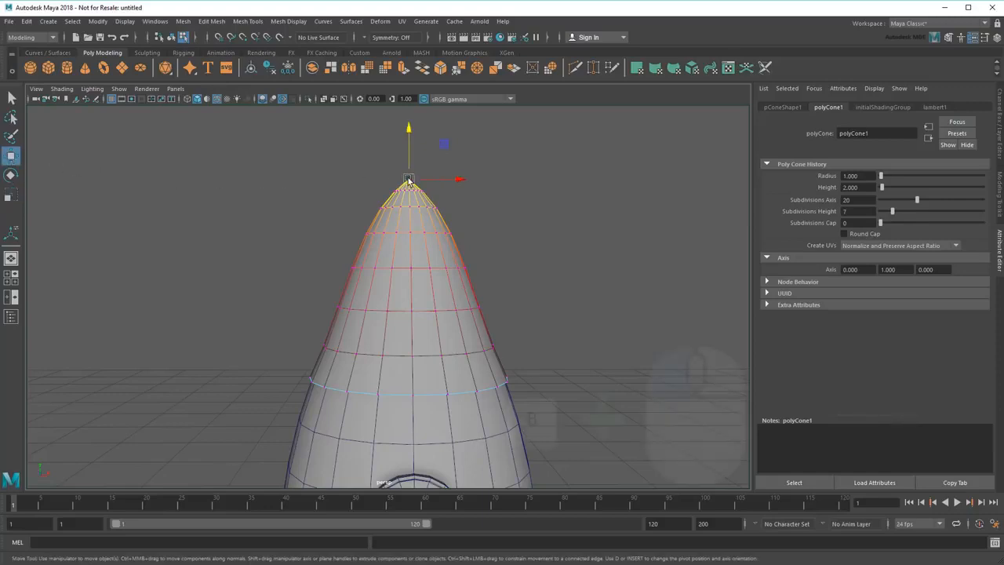
left_click_drag(406, 177, 408, 181)
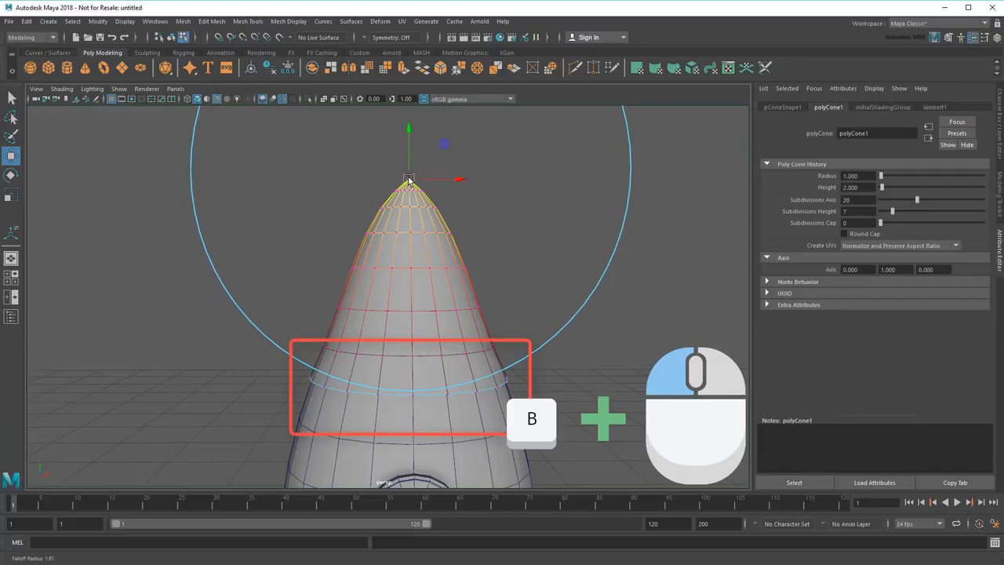
left_click_drag(409, 181, 408, 182)
left_click_drag(408, 131, 408, 199)
middle_click_drag(566, 302, 572, 267, "alt")
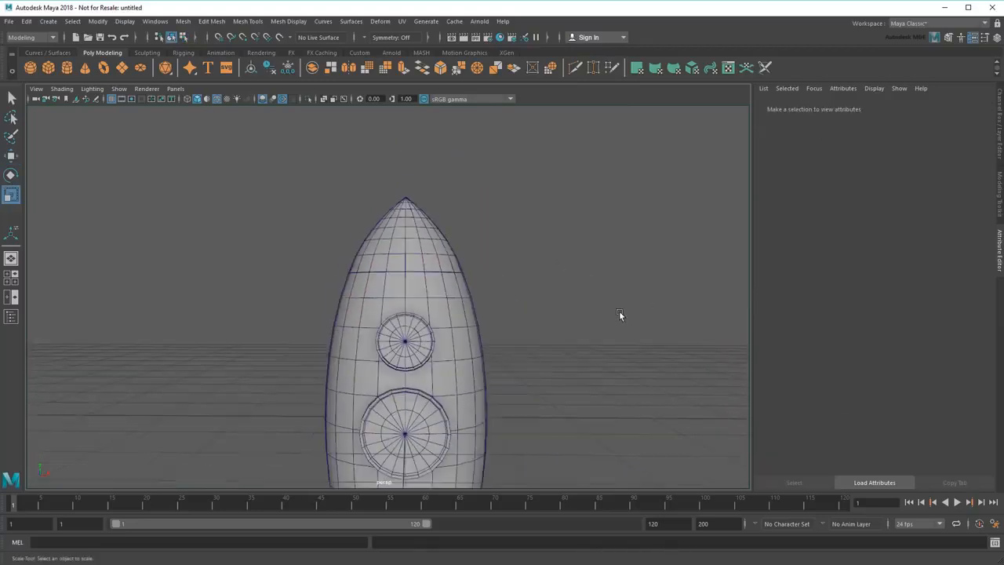
Merge the nose cone and the rocket body into one mesh with a Boolean Union.
middle_click_drag(606, 313, 608, 302, "alt")
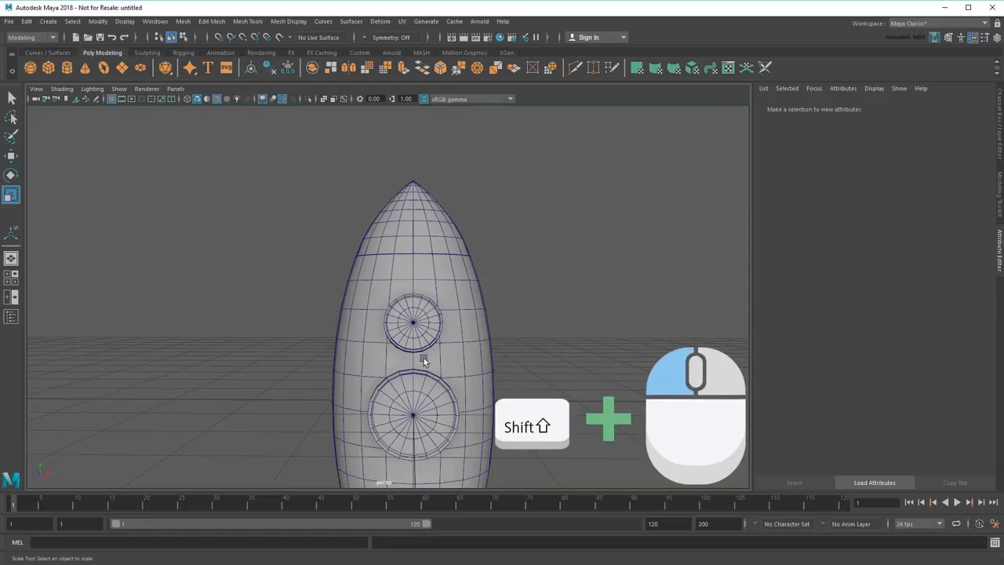
left_click(413, 248, "shift")
left_click(413, 248, "shift")
left_click(183, 21)
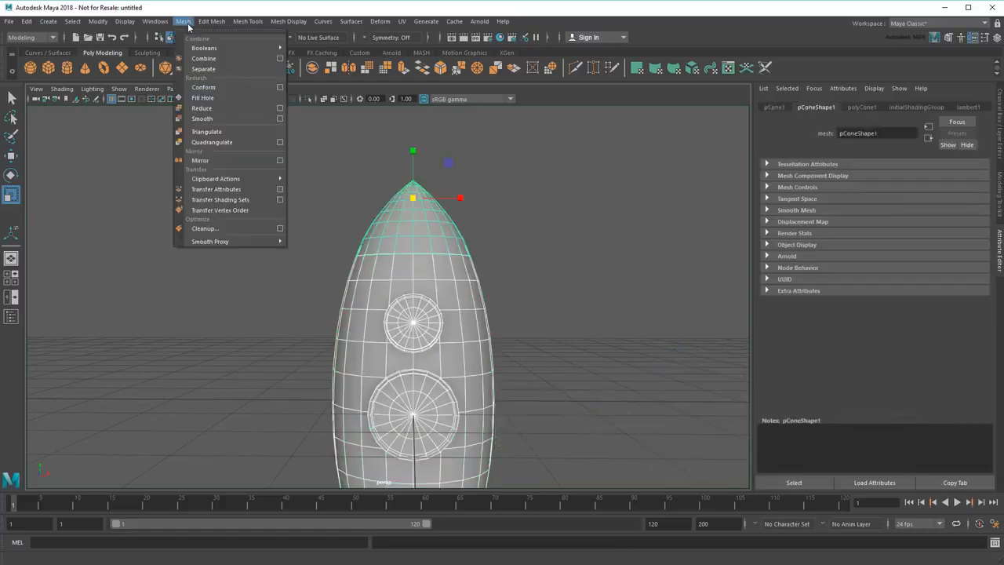
mouse_move(198, 48)
left_click(307, 57)
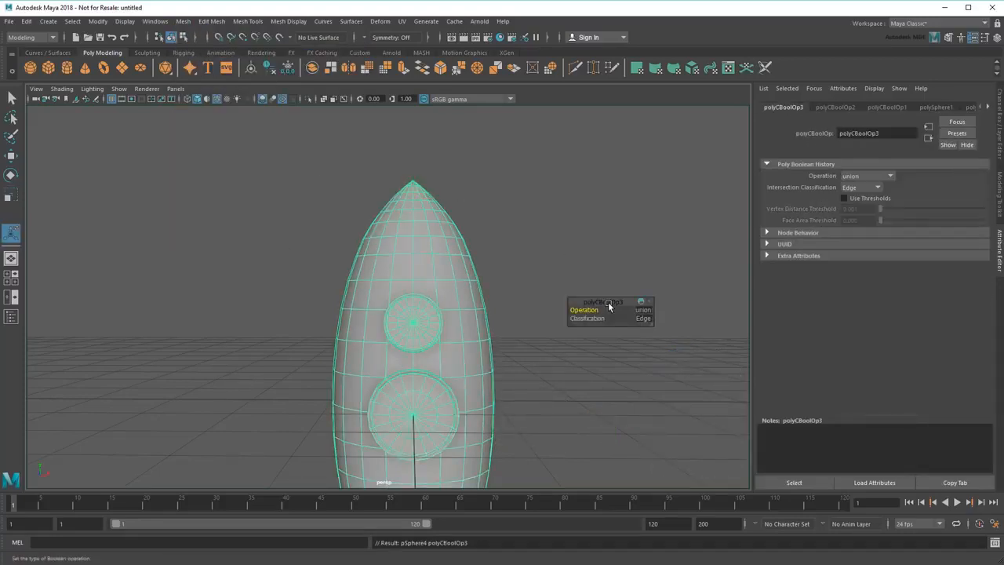
right_click_drag(564, 363, 510, 340, "alt")
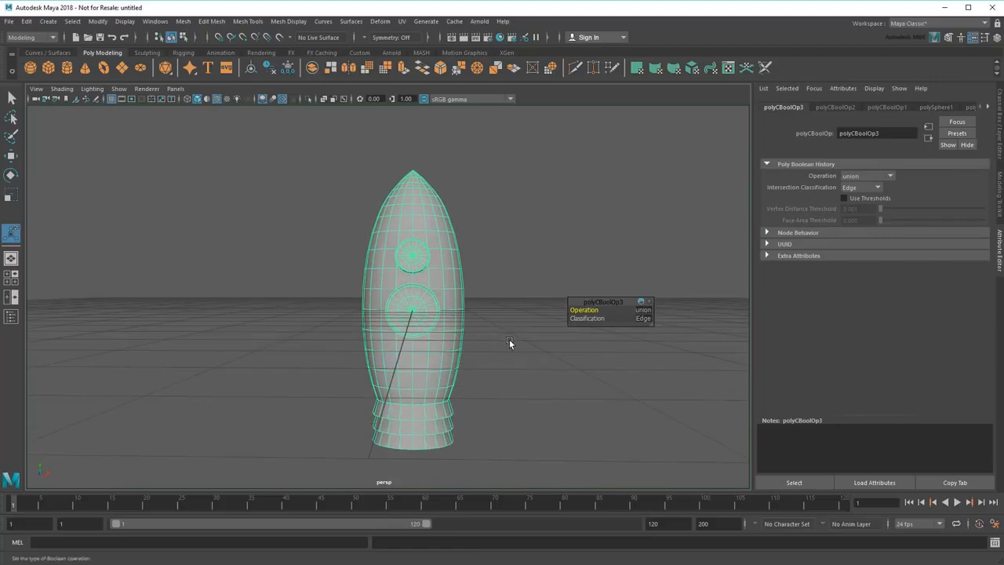
left_click(510, 339)
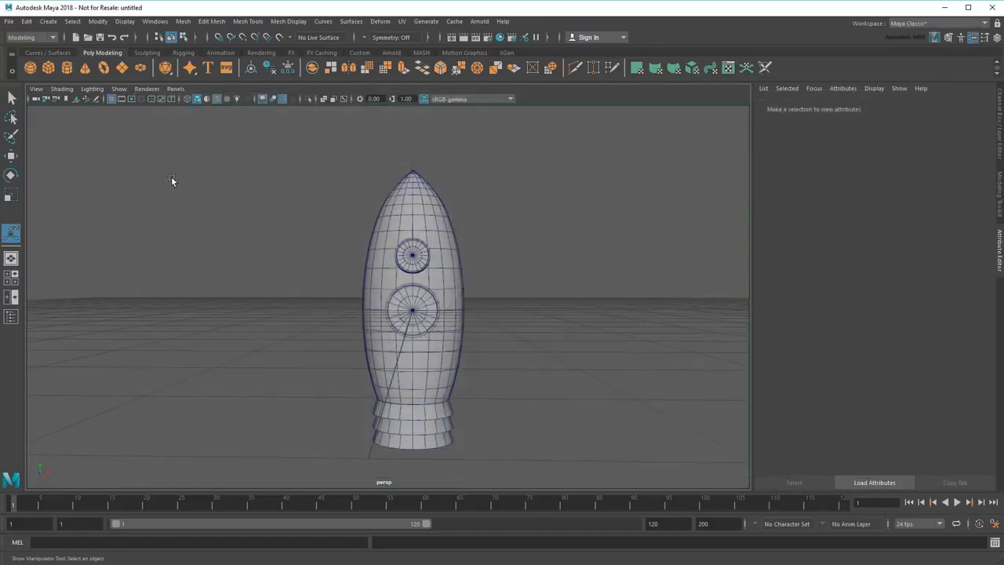
Add a polygon cube and move it out beside the rocket body to about X -2.56, using wireframe display before returning to shaded.
left_click(48, 72)
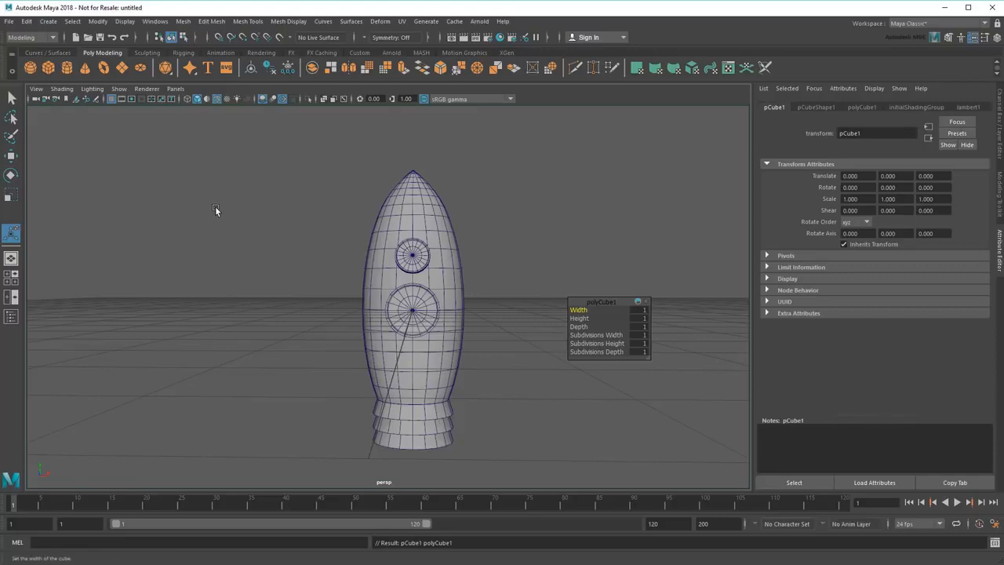
key("4")
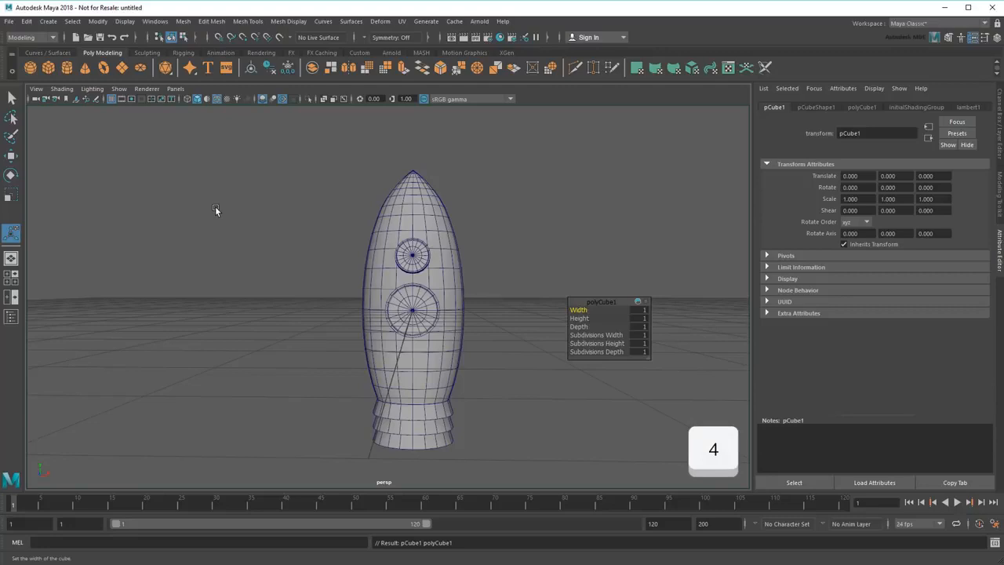
key("4")
left_click_drag(215, 206, 188, 241, "alt")
key("w")
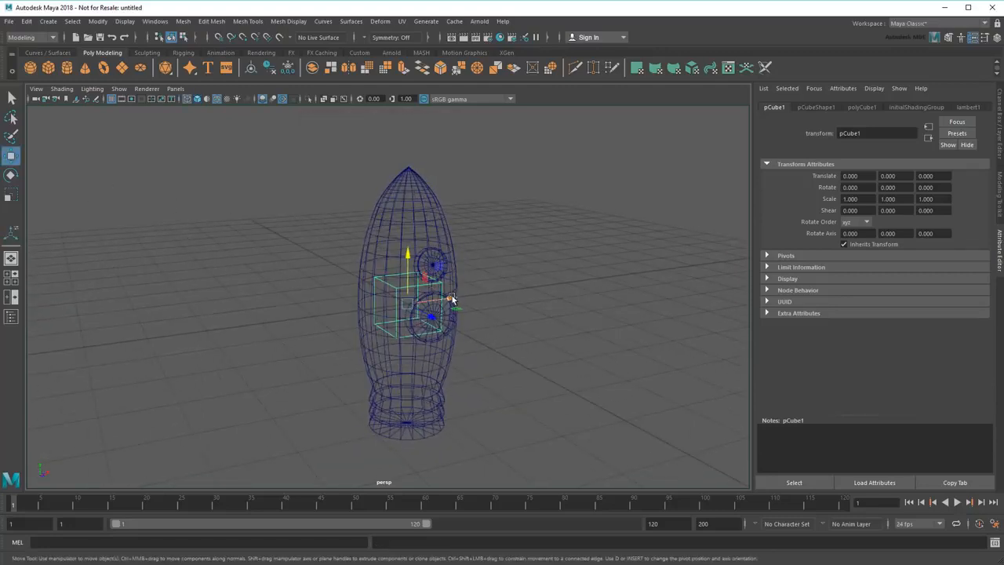
left_click_drag(451, 299, 339, 314)
key("5")
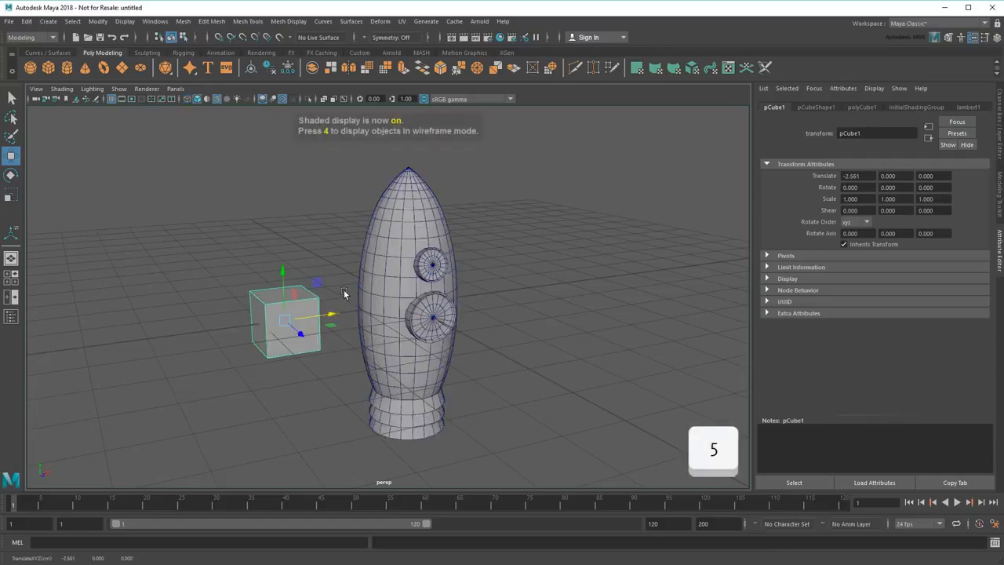
key("q")
scroll(215, 329, "up", 3)
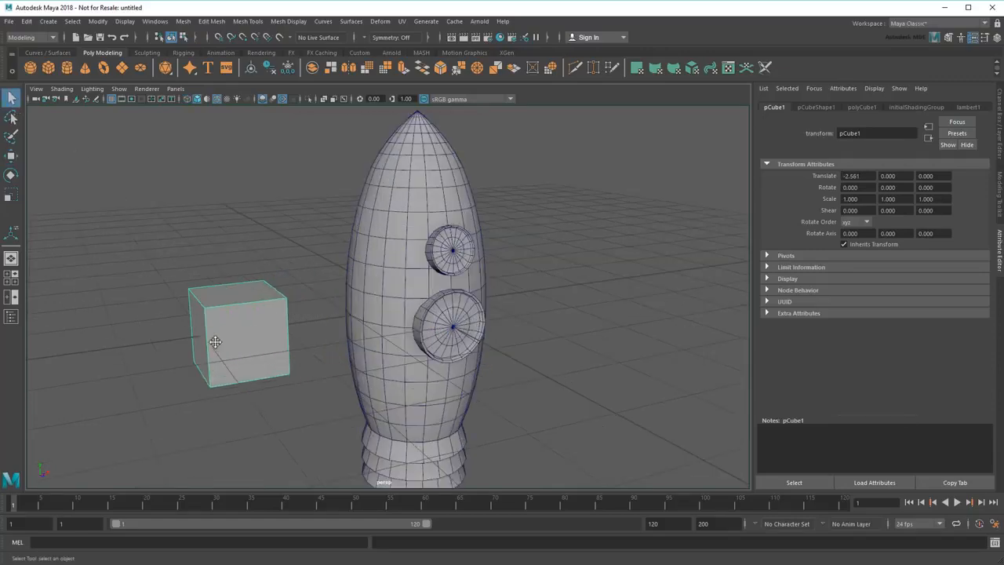
Give the cube 11 width subdivisions, a height of about 0.49 and a depth of 0.15.
left_click_drag(215, 341, 232, 343, "alt")
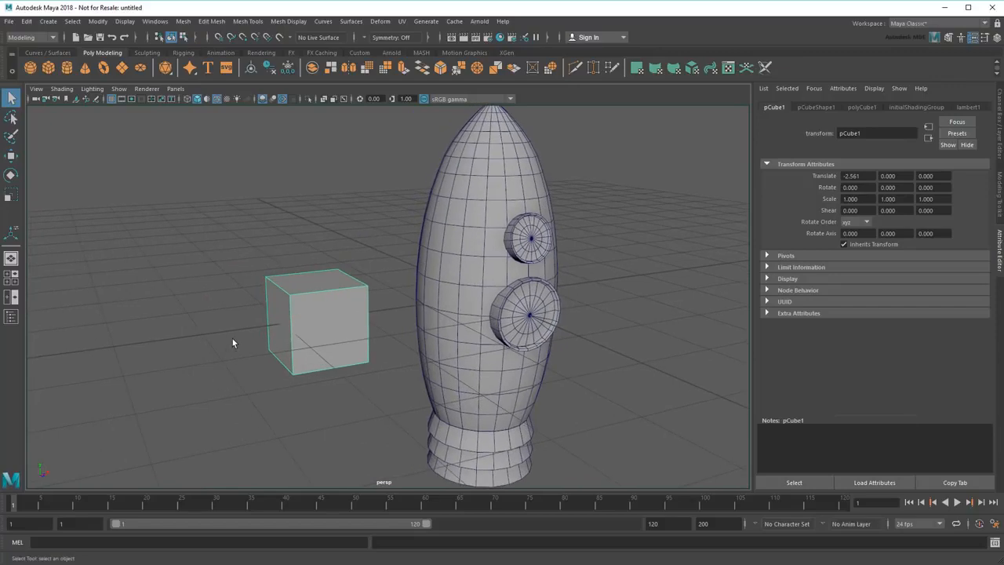
left_click(861, 107)
mouse_move(881, 213)
left_mouse_down()
mouse_move(903, 212)
mouse_move(881, 191)
mouse_move(882, 200)
left_mouse_up()
left_click_drag(404, 311, 458, 321, "alt")
left_click_drag(861, 199, 743, 210)
type(".15")
key("Return")
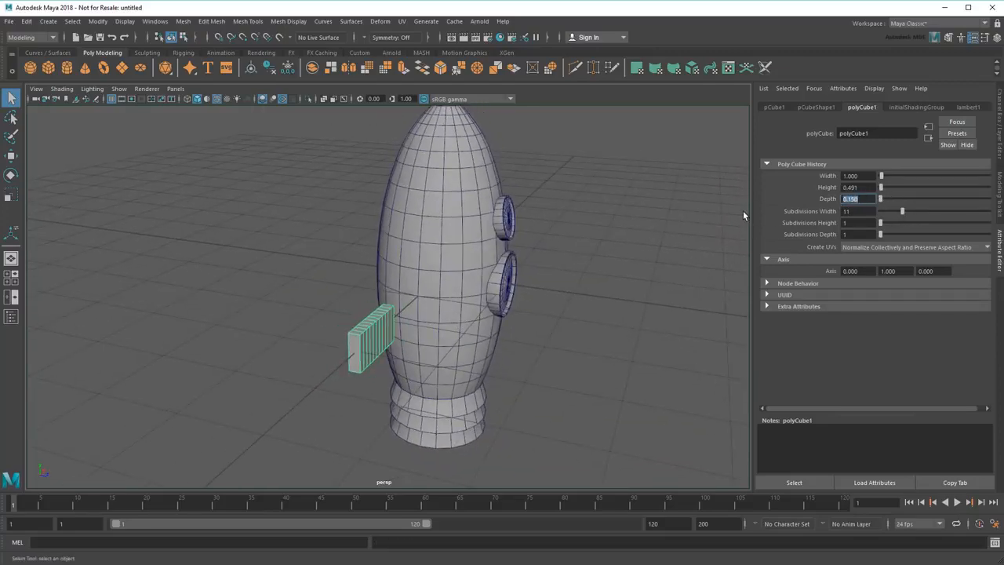
Stretch the cube's width to about 2.89 and move it down until its inner end meets the rocket's lower body.
left_click_drag(642, 314, 671, 292, "alt")
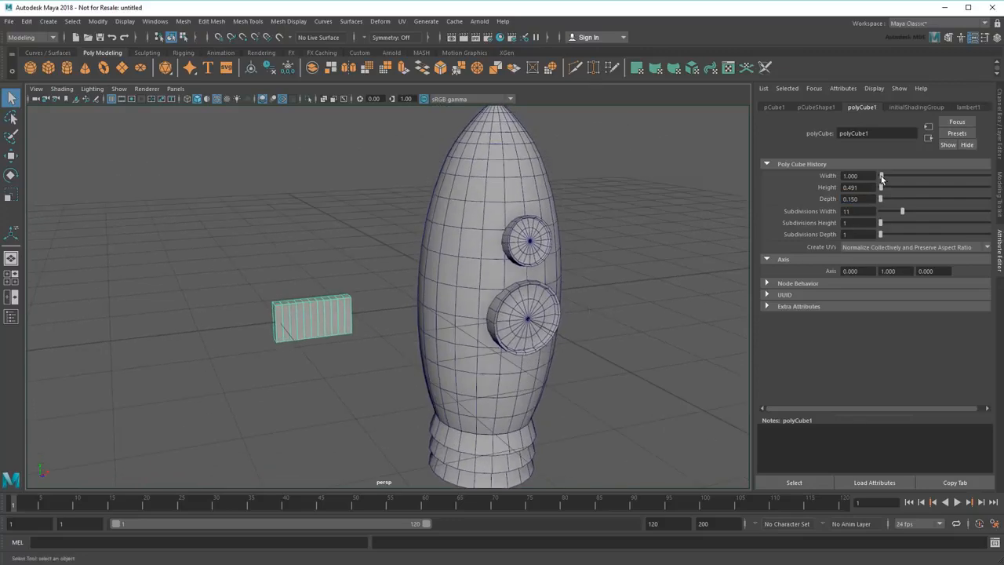
left_click_drag(882, 176, 884, 179)
left_click_drag(461, 411, 509, 350, "alt")
middle_click_drag(509, 350, 553, 328, "alt")
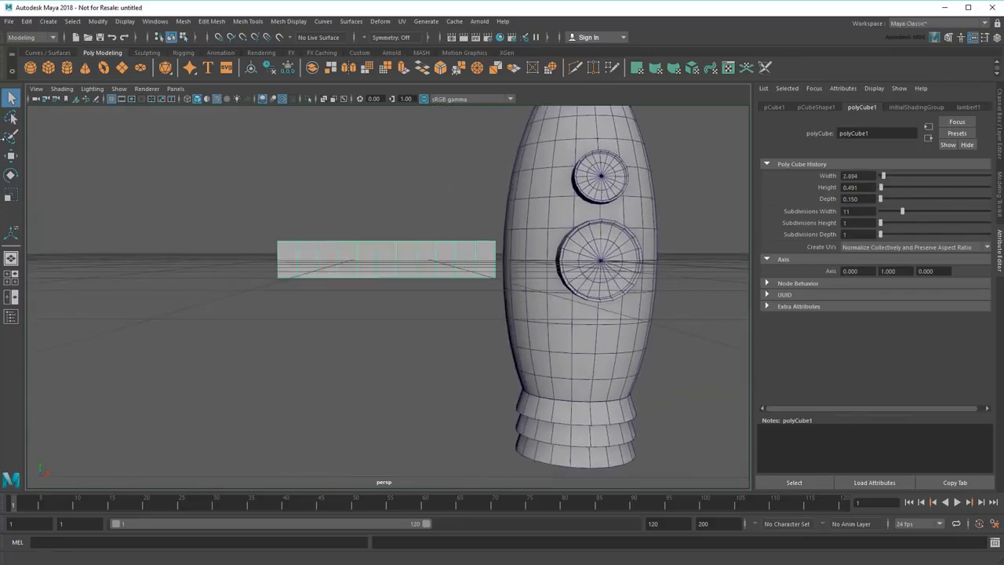
left_click(11, 156)
left_click_drag(422, 213, 442, 362)
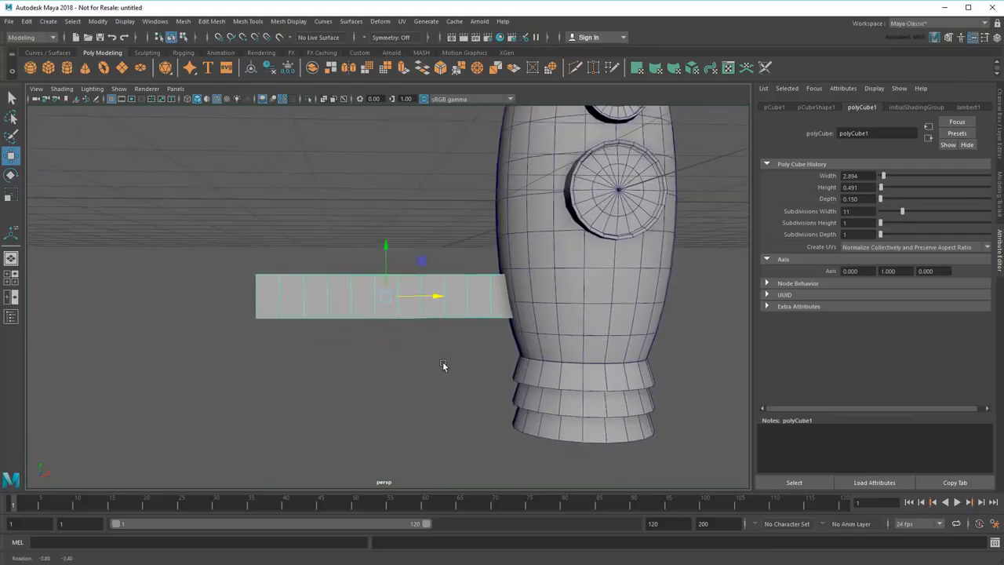
left_click(11, 97)
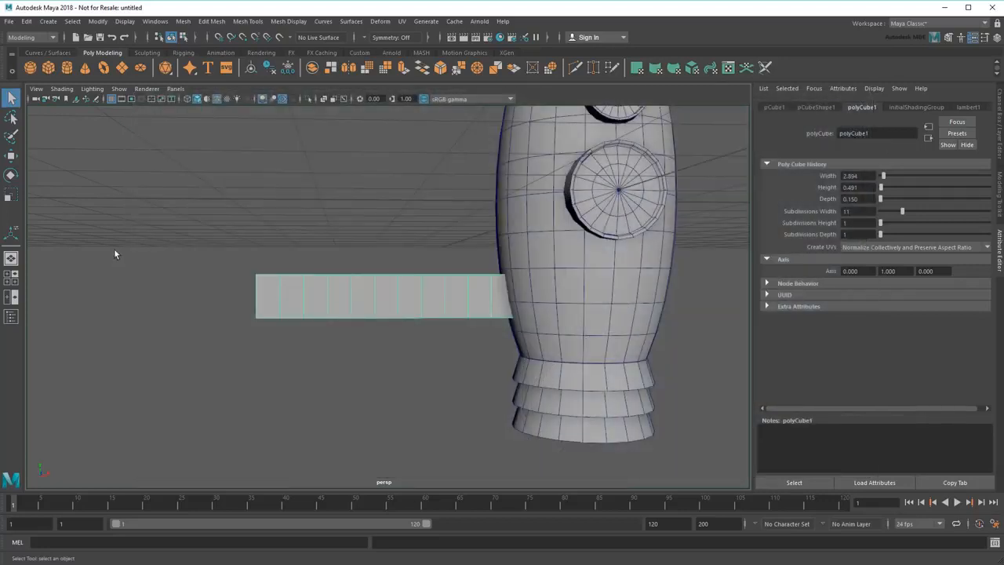
Add a Flare deformer to the plank with Start Flare X about 1.55 and End Flare X about 0.21.
left_click(380, 21)
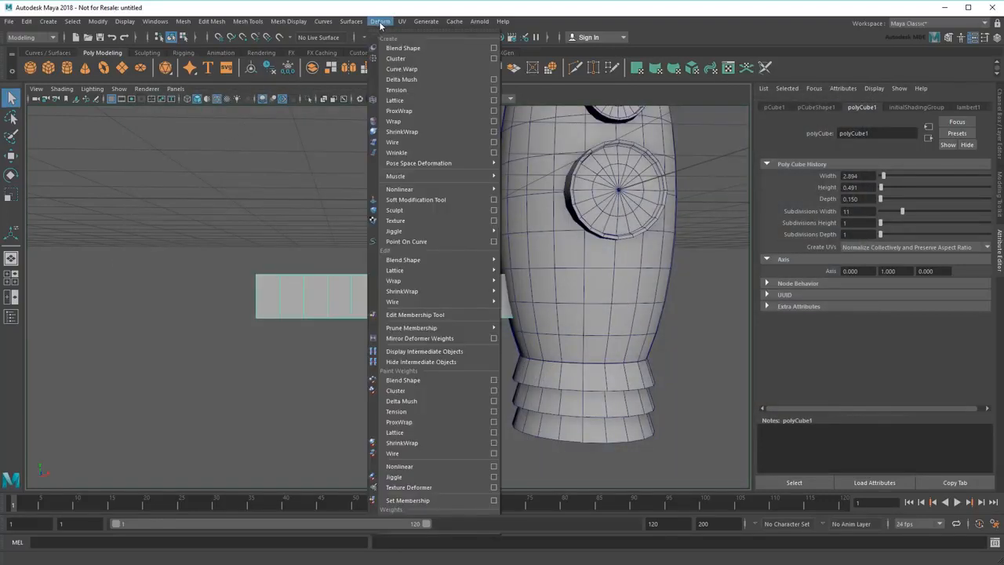
mouse_move(441, 190)
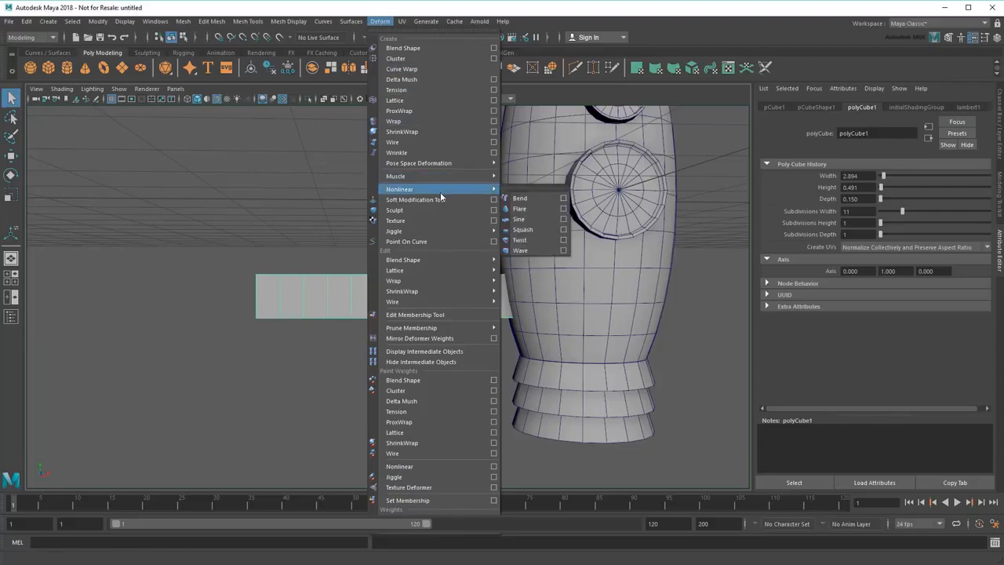
left_click(532, 208)
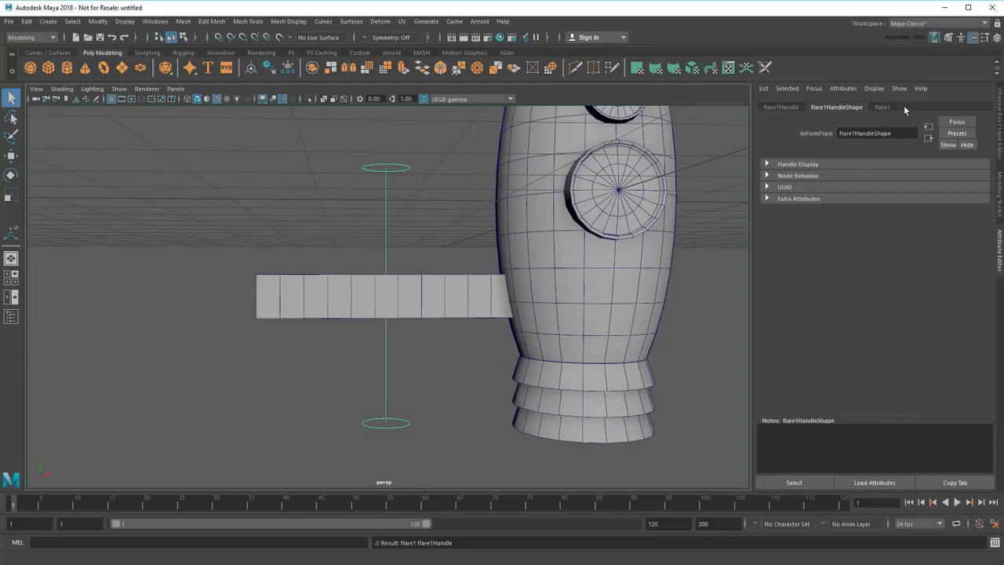
left_click(882, 107)
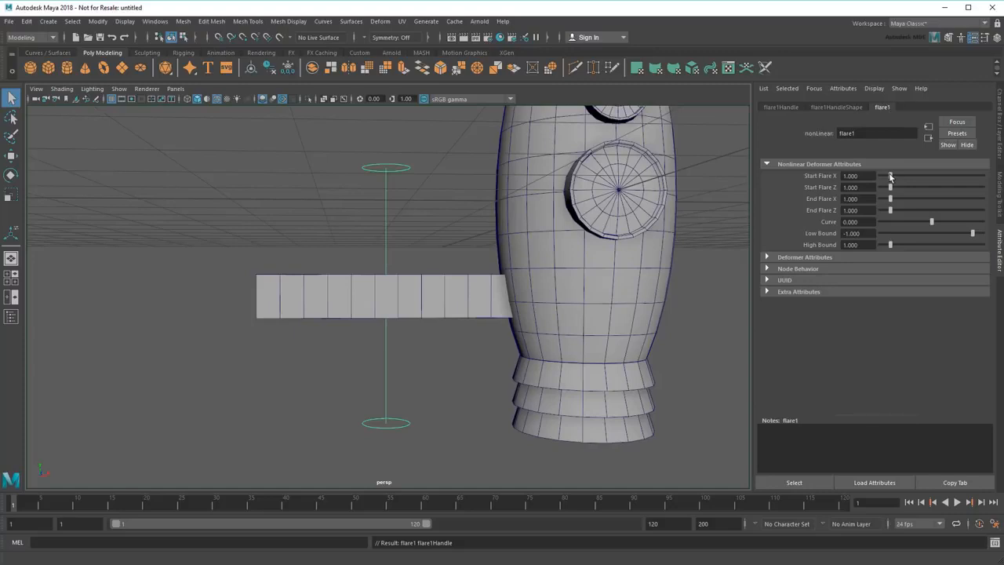
left_click_drag(891, 179, 883, 200)
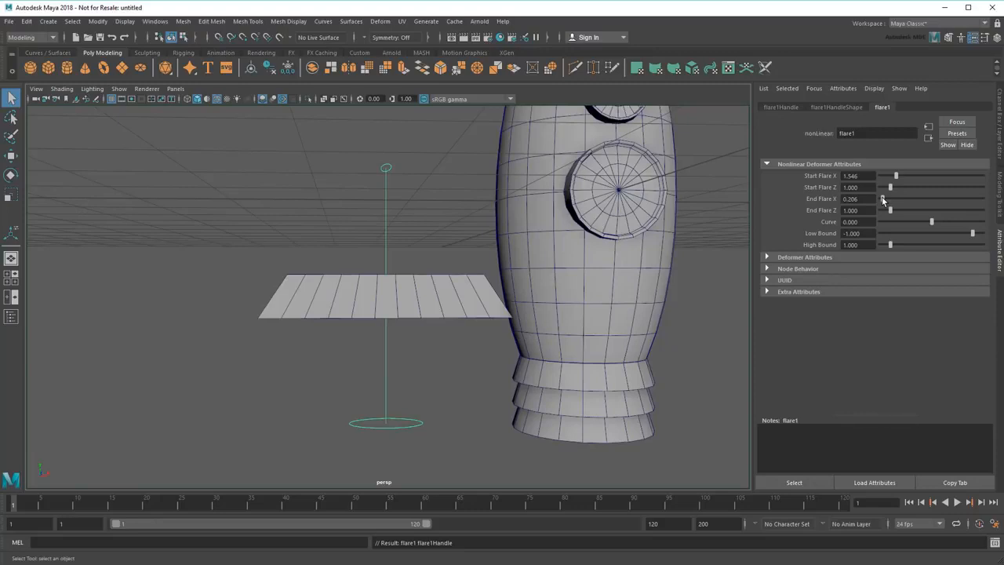
Rotate the flare handle to lie along the plank so it tapers away from the rocket body, then deselect it.
left_click(11, 174)
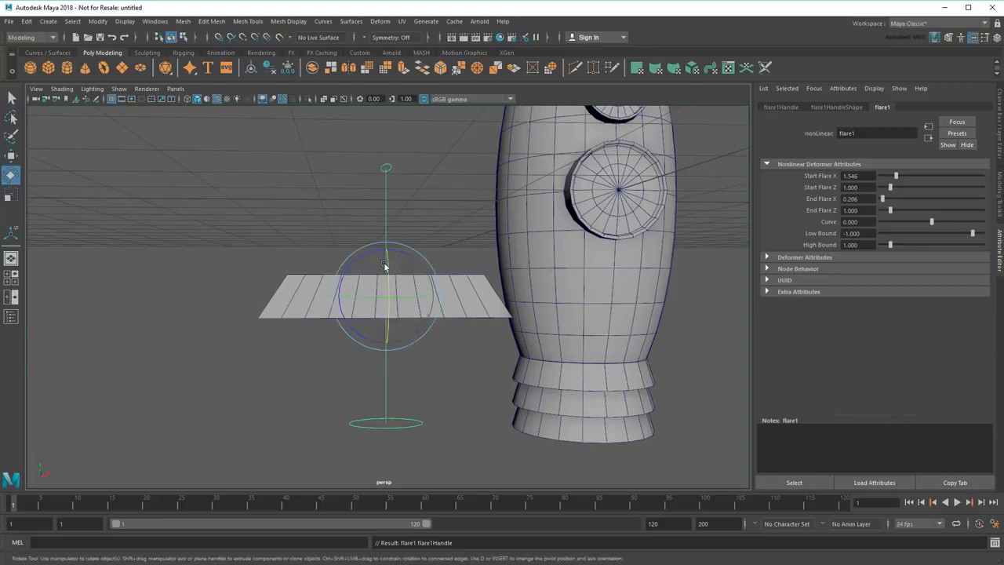
left_click_drag(377, 255, 465, 389)
left_click(465, 389)
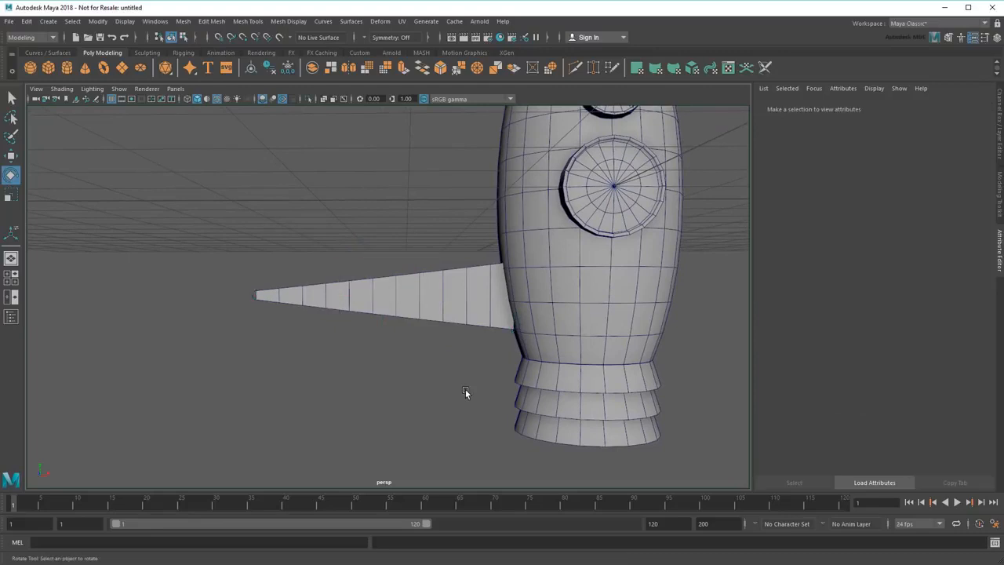
Add a Bend deformer to the tapered plank and set its curvature to about -79.8.
left_click(402, 313)
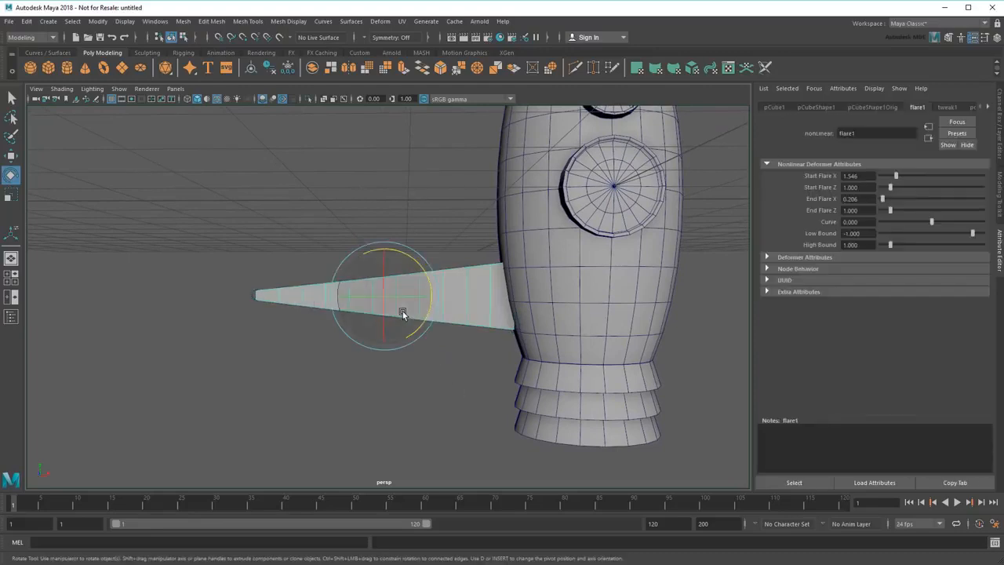
left_click(12, 97)
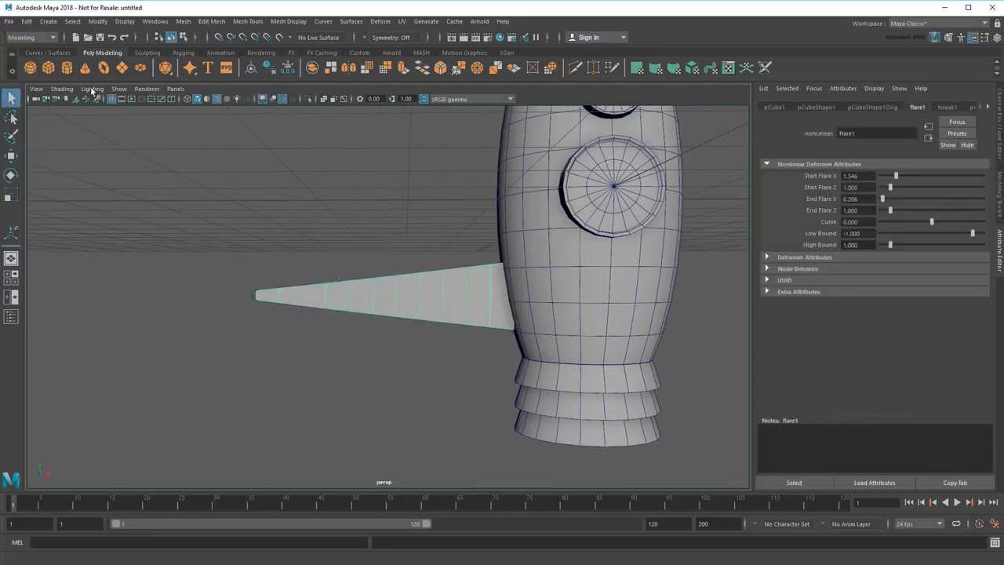
left_click(376, 23)
mouse_move(439, 190)
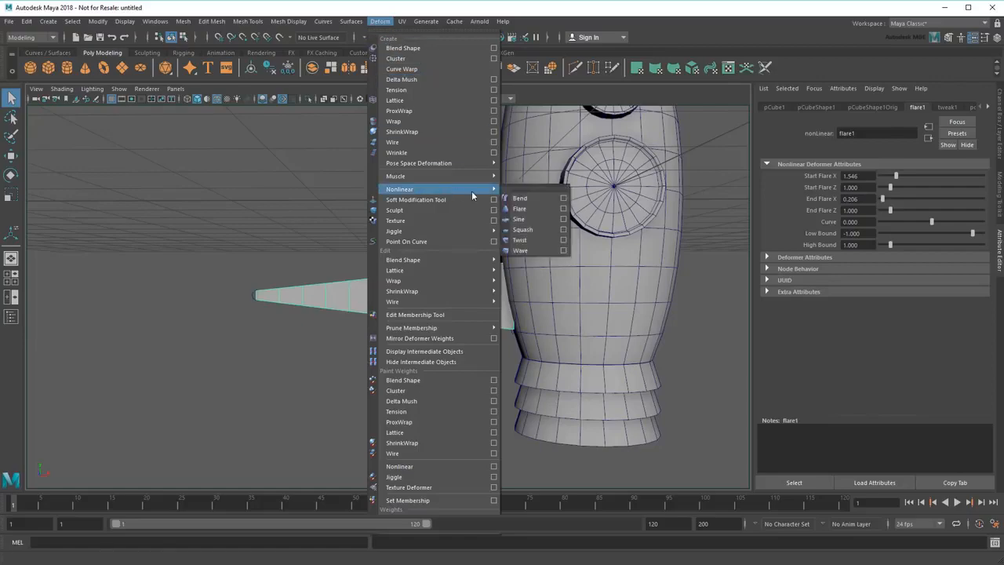
left_click(532, 197)
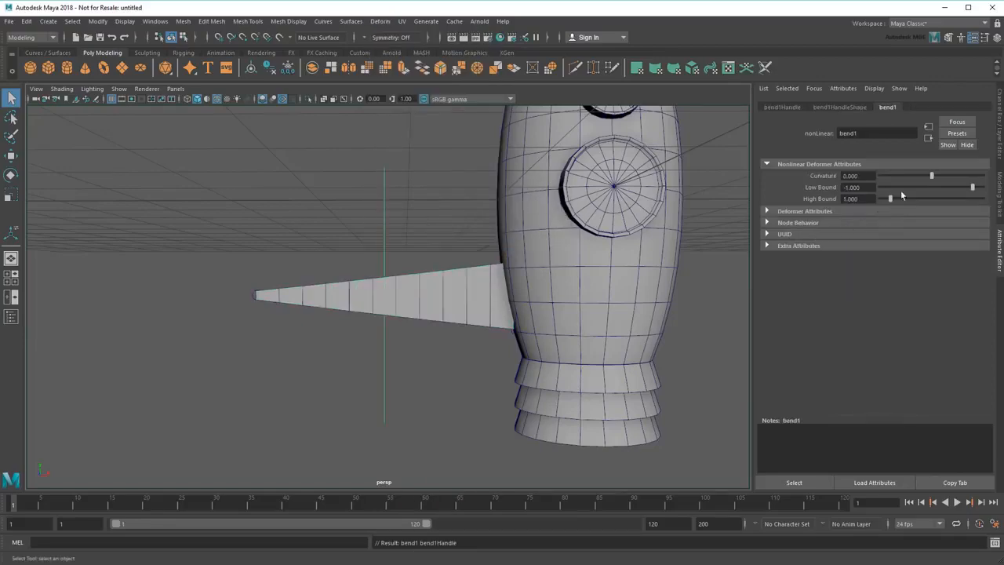
left_click_drag(932, 176, 909, 183)
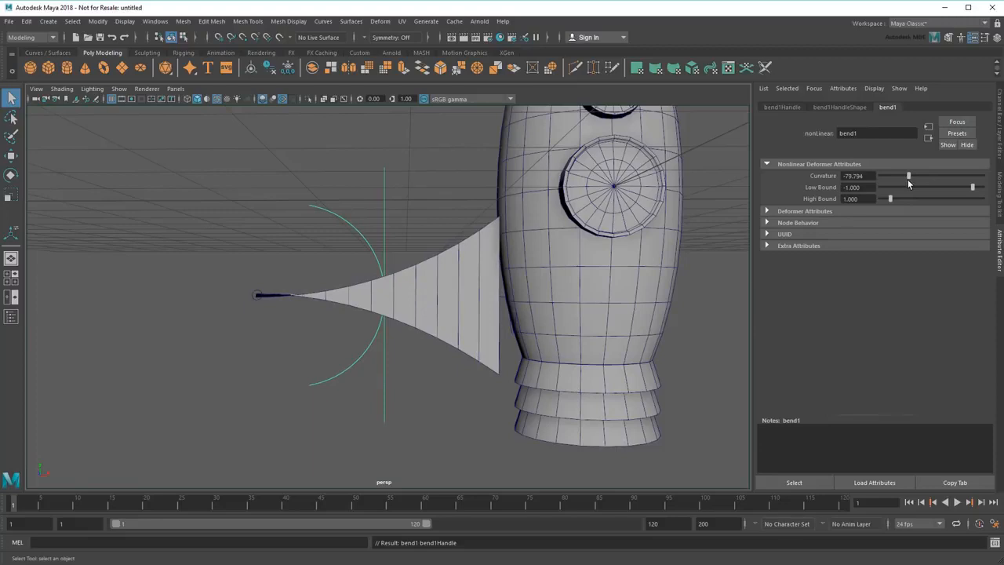
Rotate the bend handle about 89° around Z so the plank arches downward.
left_click(11, 174)
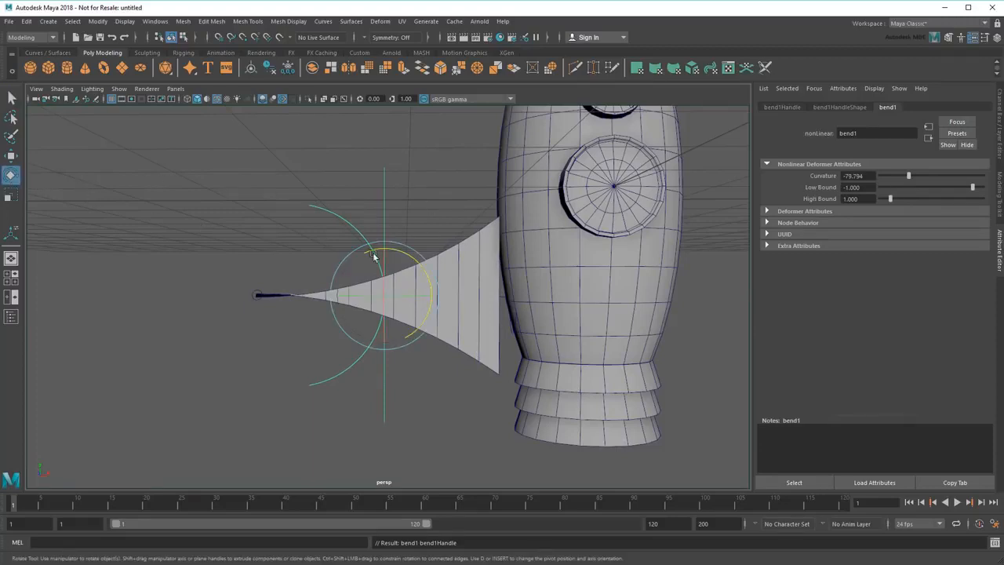
left_click_drag(417, 263, 362, 275)
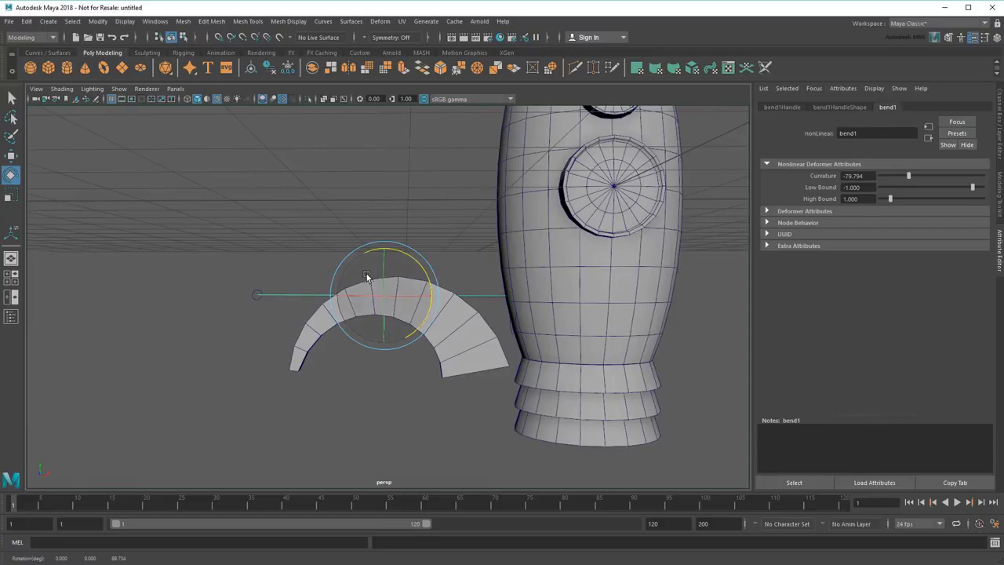
scroll(414, 325, "up", 2)
middle_click_drag(434, 320, 423, 300, "alt")
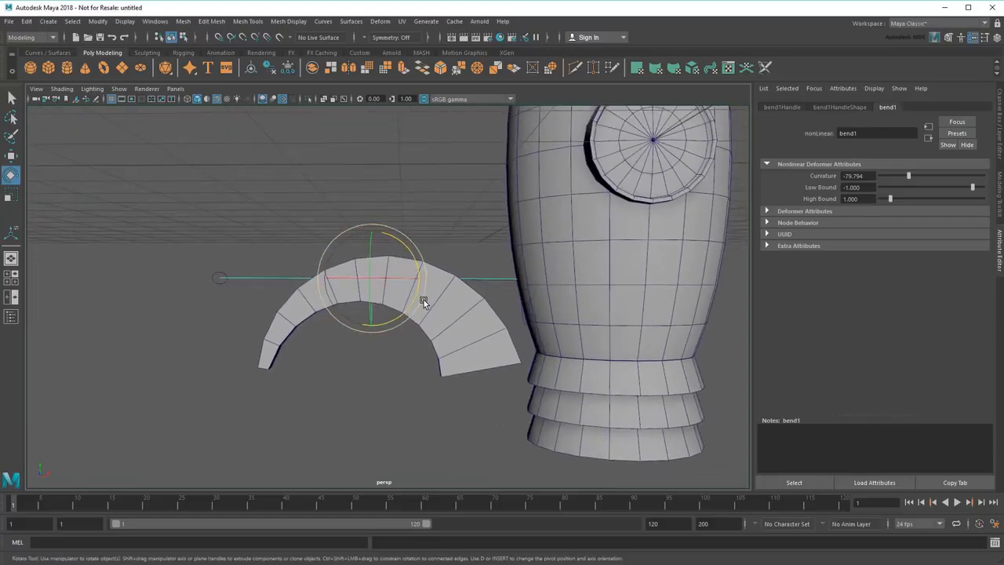
Slide the bend handle along X to the rocket body's side and set the bend curvature to about -92.8.
key("w")
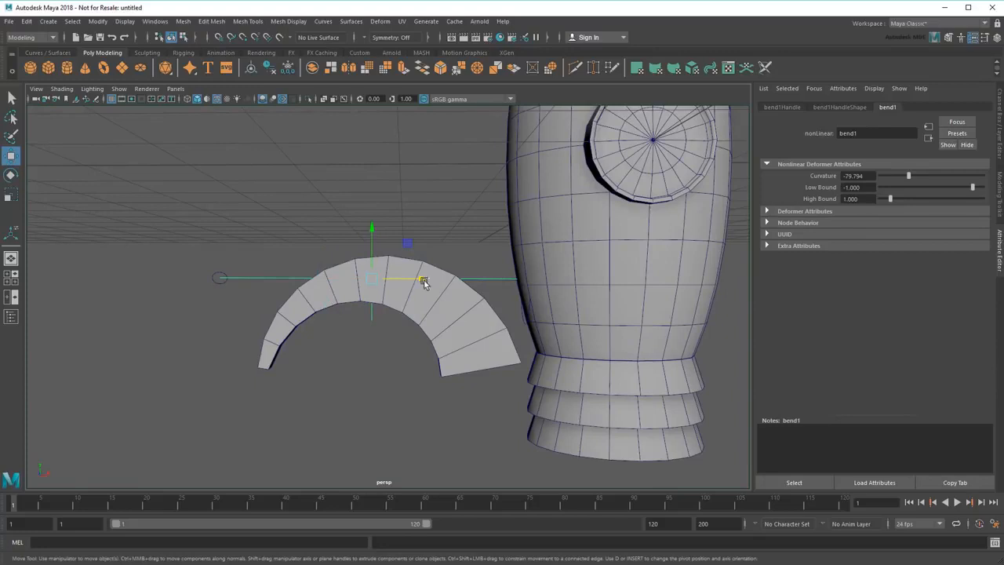
left_click_drag(424, 283, 581, 294)
key("4")
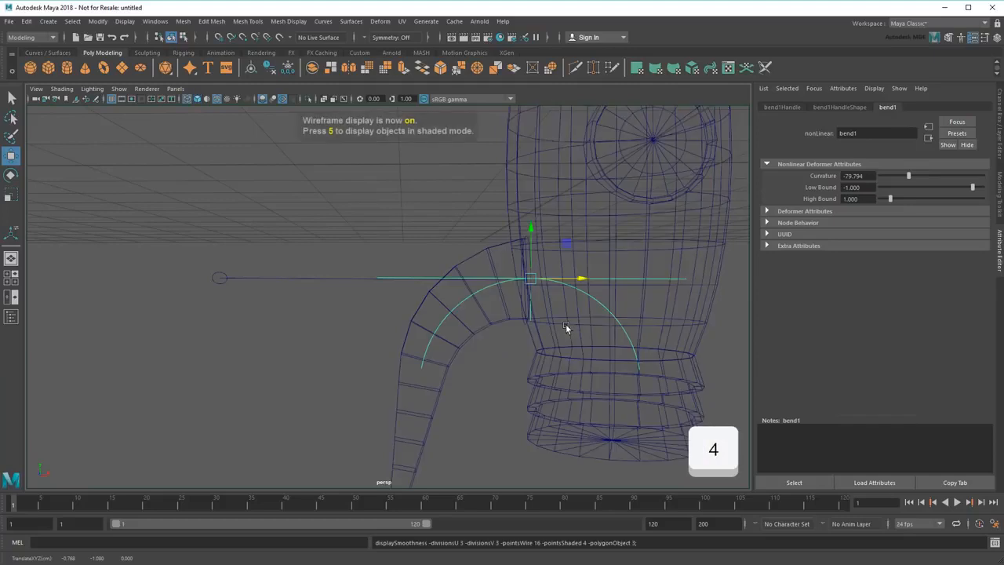
key("5")
scroll(565, 324, "down", 2)
middle_click_drag(565, 324, 529, 270, "alt")
left_click_drag(909, 176, 906, 177)
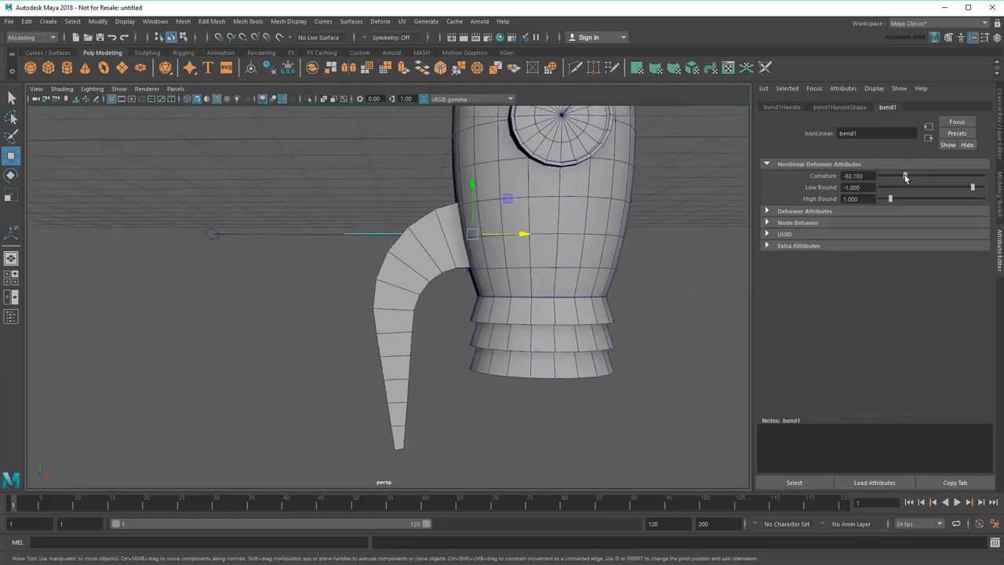
Refine the fin's flare with Start Flare Z about 1.13, End Flare Z about 0.26 and End Flare X about 0.10.
left_click_drag(482, 370, 569, 388, "alt")
left_click(405, 325)
left_click(948, 107)
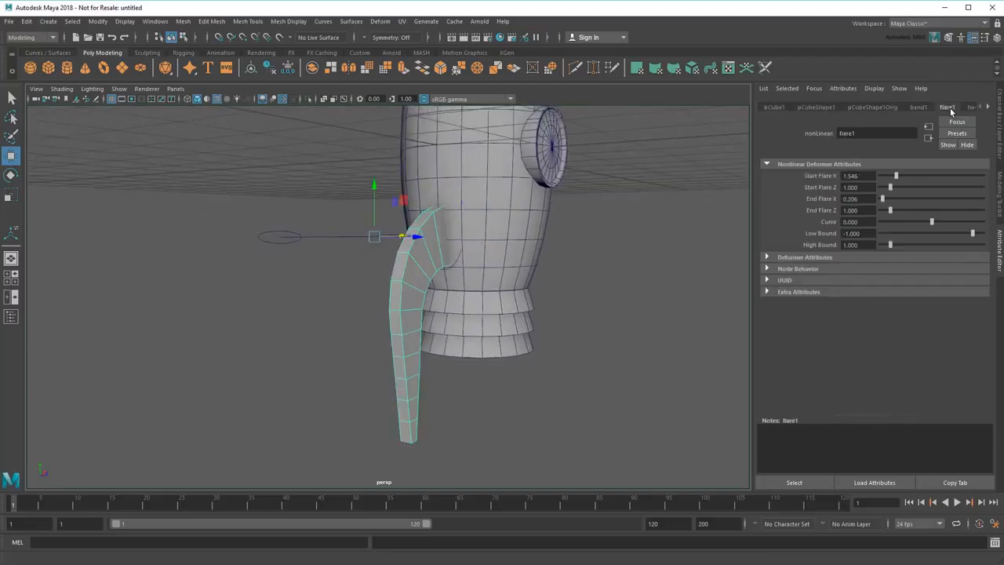
left_click_drag(890, 189, 883, 211)
left_click_drag(574, 407, 494, 364, "alt")
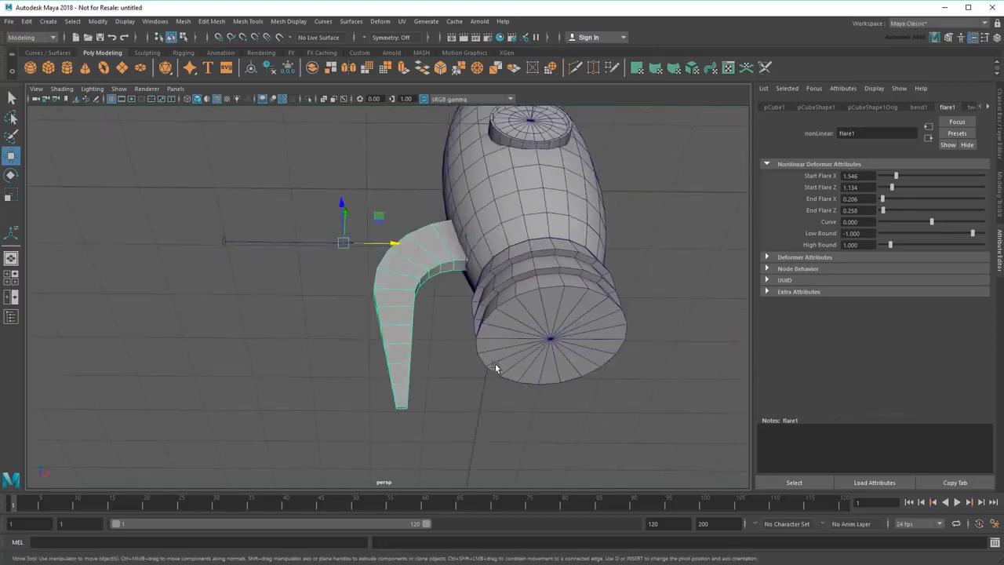
left_click_drag(883, 201, 881, 202)
left_click_drag(535, 285, 601, 384, "alt")
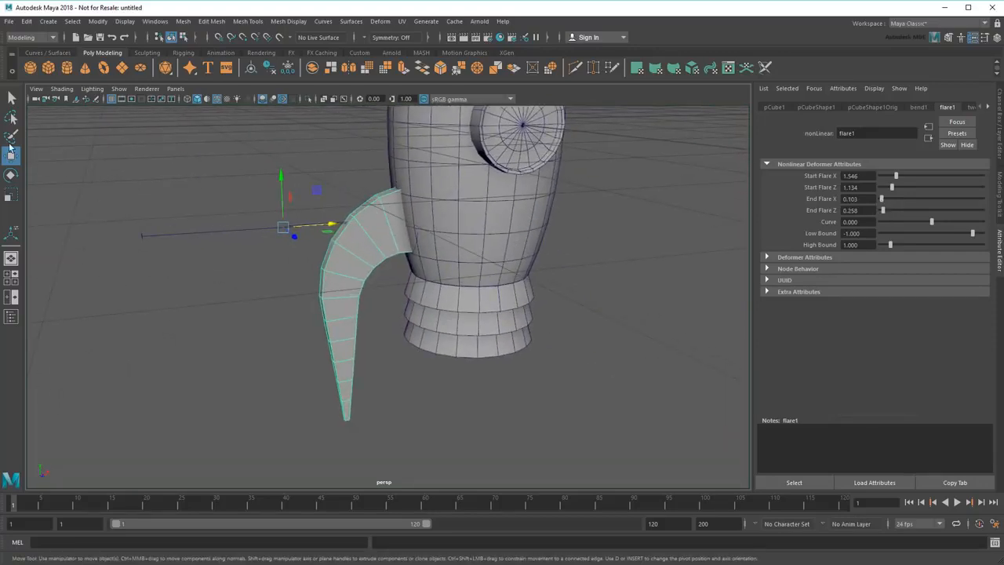
key("q")
Try to duplicate the fin with Duplicate Special as three copies, each rotated 90° about Y.
left_click_drag(213, 197, 400, 329, "alt")
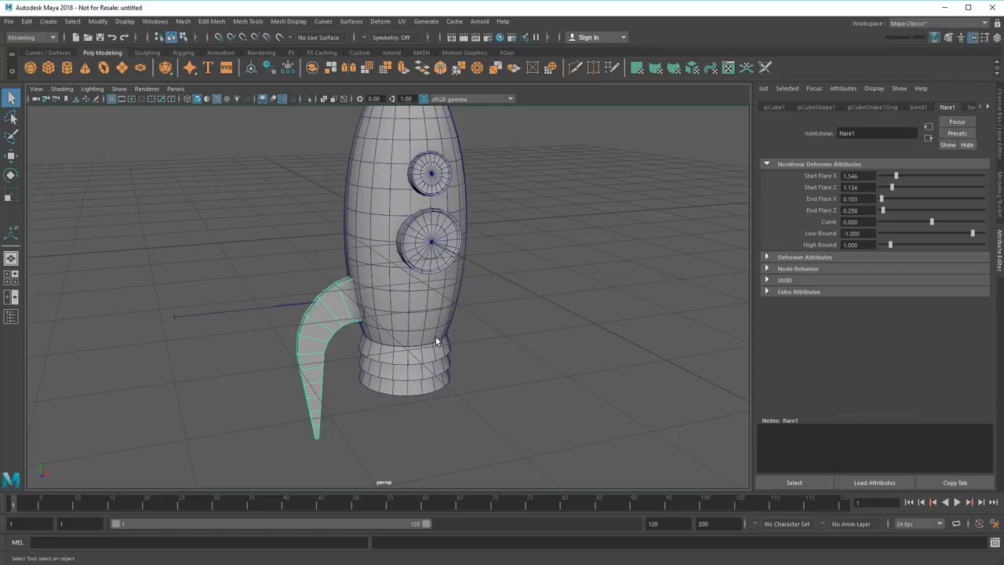
left_click(27, 22)
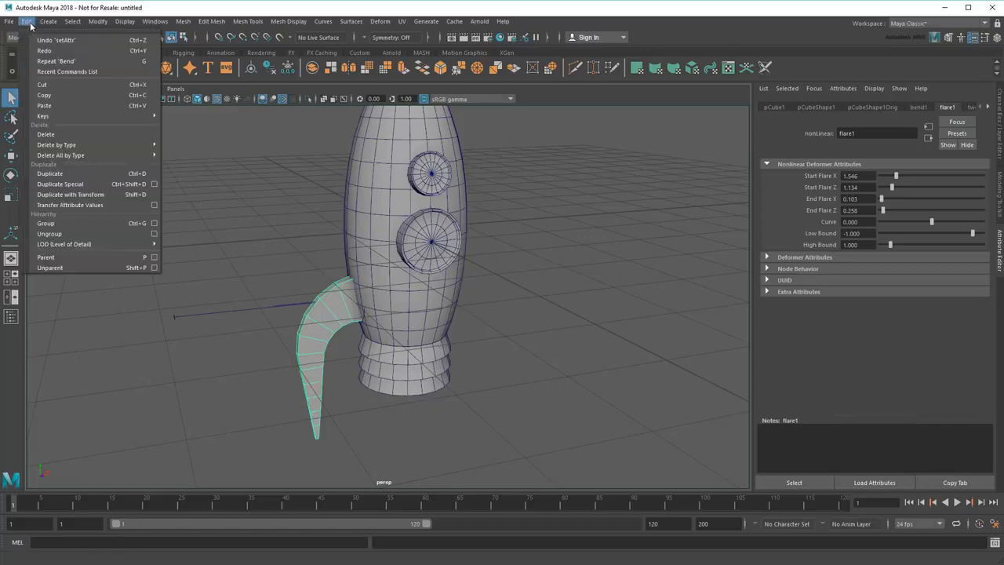
left_click(154, 185)
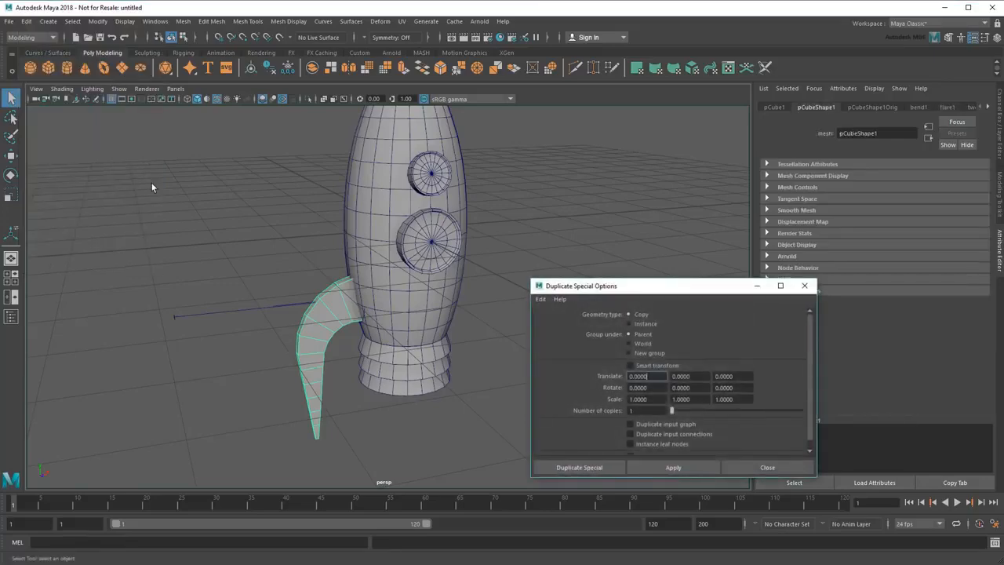
left_click_drag(640, 411, 523, 448)
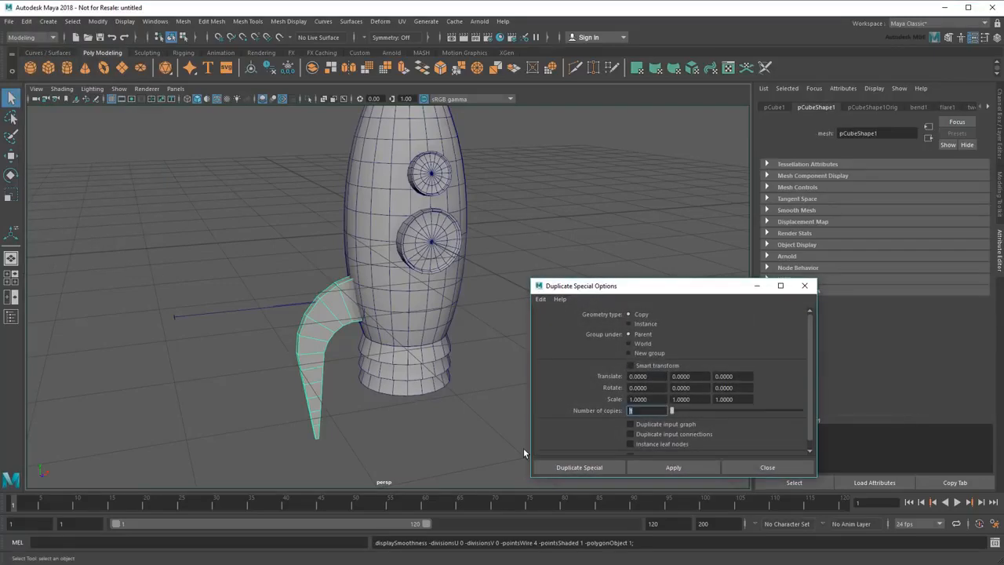
type("3")
key("Return")
left_click(681, 388)
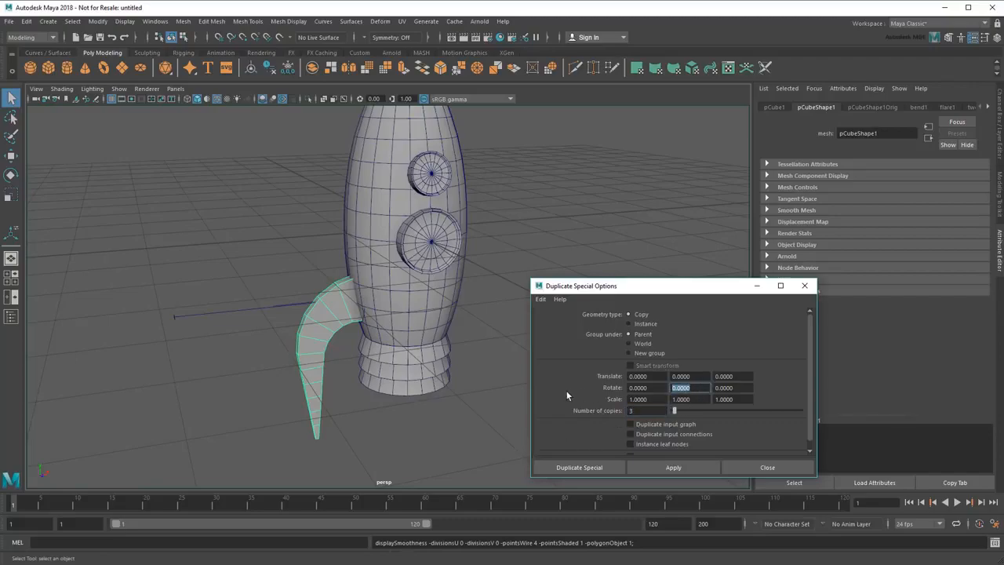
type("90")
key("Return")
left_click(589, 469)
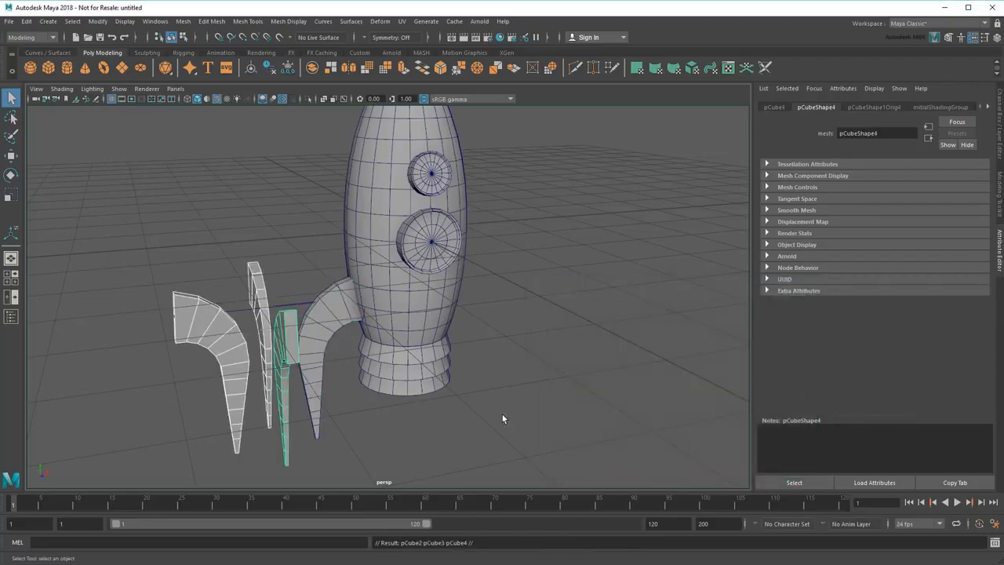
Undo the fin duplication.
scroll(474, 387, "up", 3)
middle_click_drag(457, 375, 576, 339, "alt")
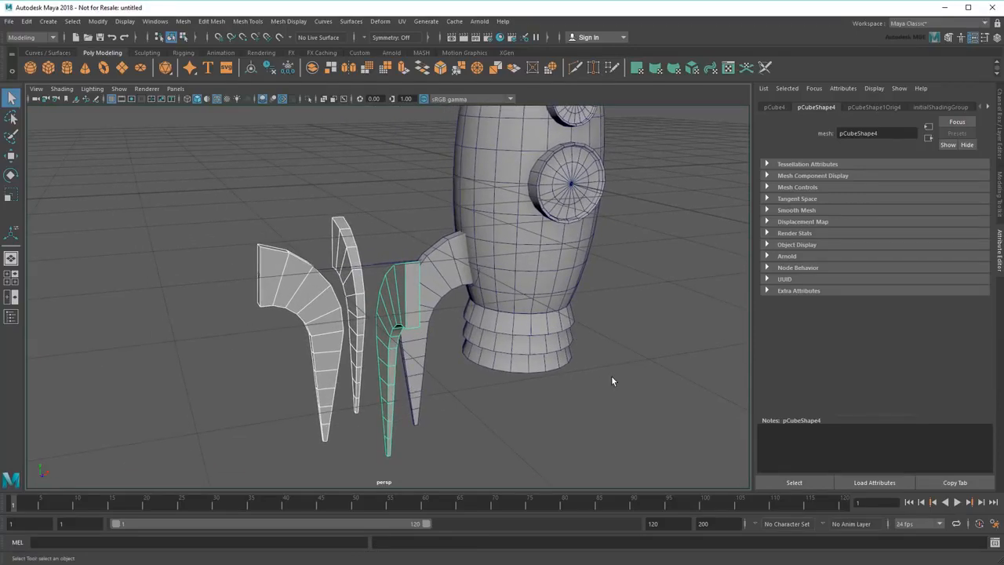
key("ctrl+z")
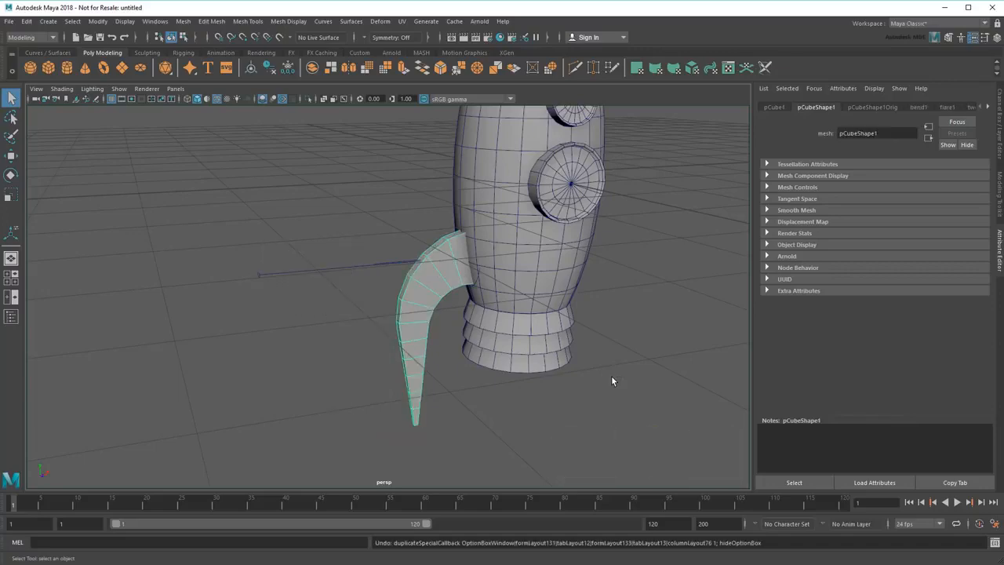
Move the fin's pivot along X to the centre of the rocket body, checking it in wireframe before restoring shaded display.
left_click(11, 154)
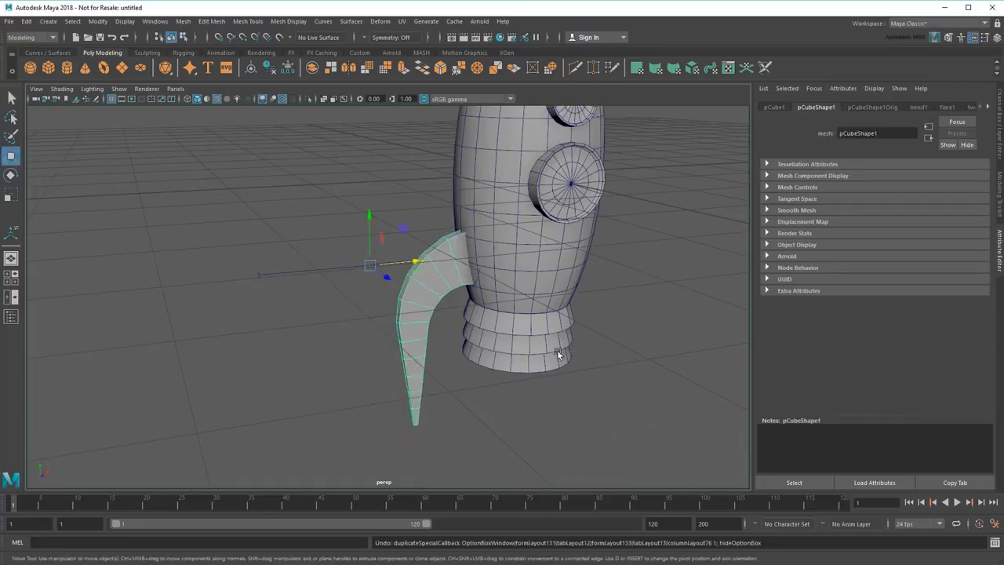
scroll(557, 351, "up", 1)
scroll(543, 350, "up", 1)
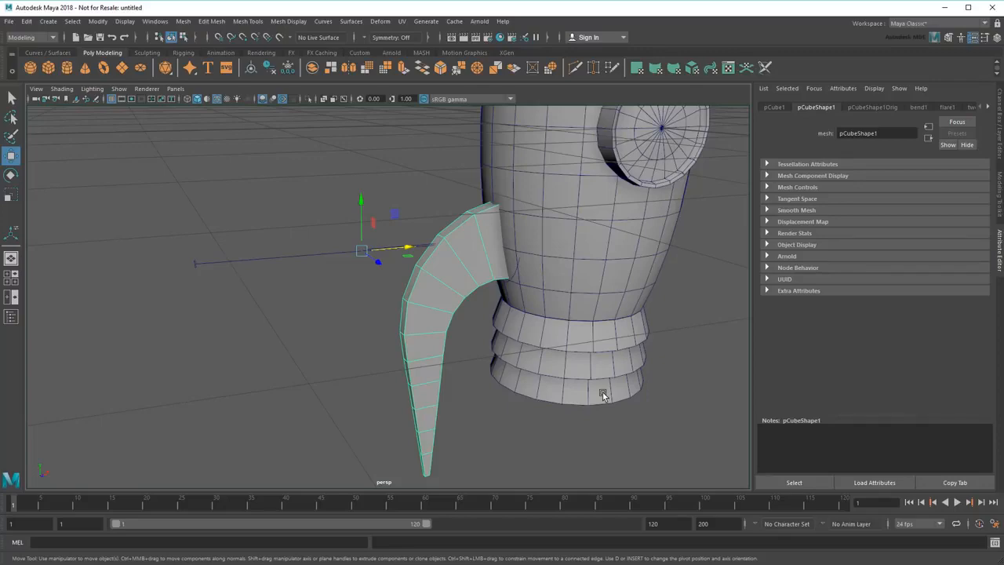
key("d")
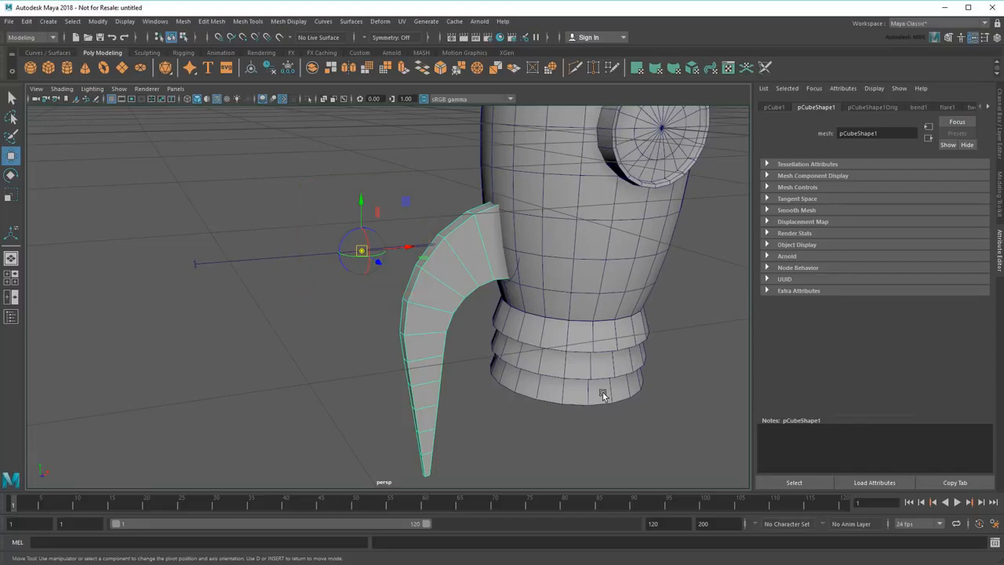
key("4")
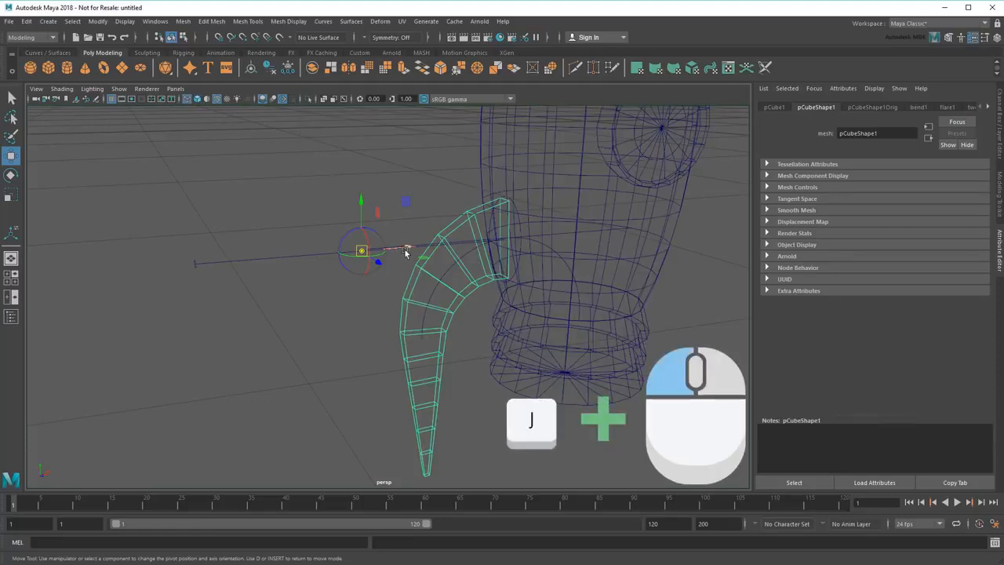
left_click_drag(407, 250, 591, 233)
left_click_drag(652, 265, 546, 347, "alt")
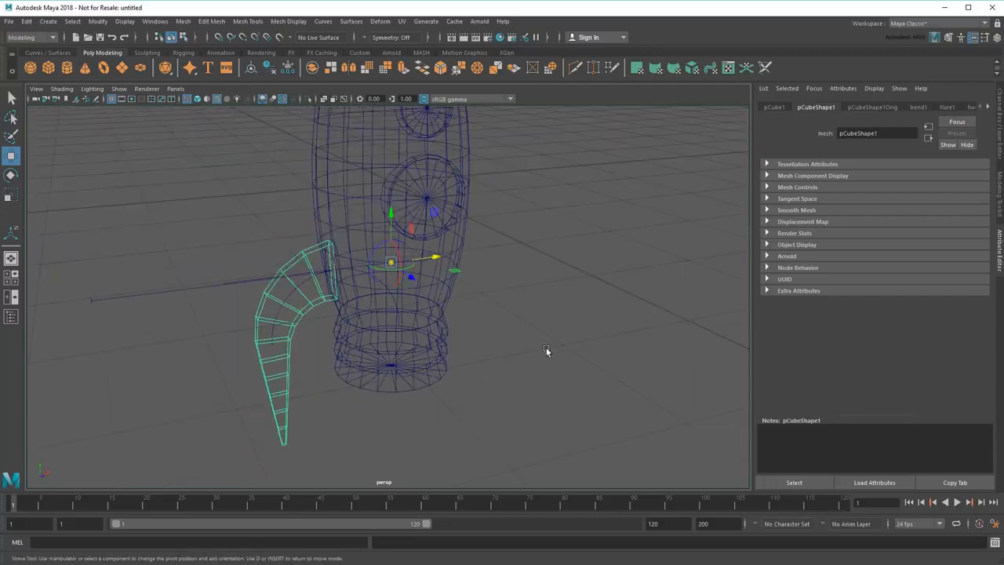
key("d")
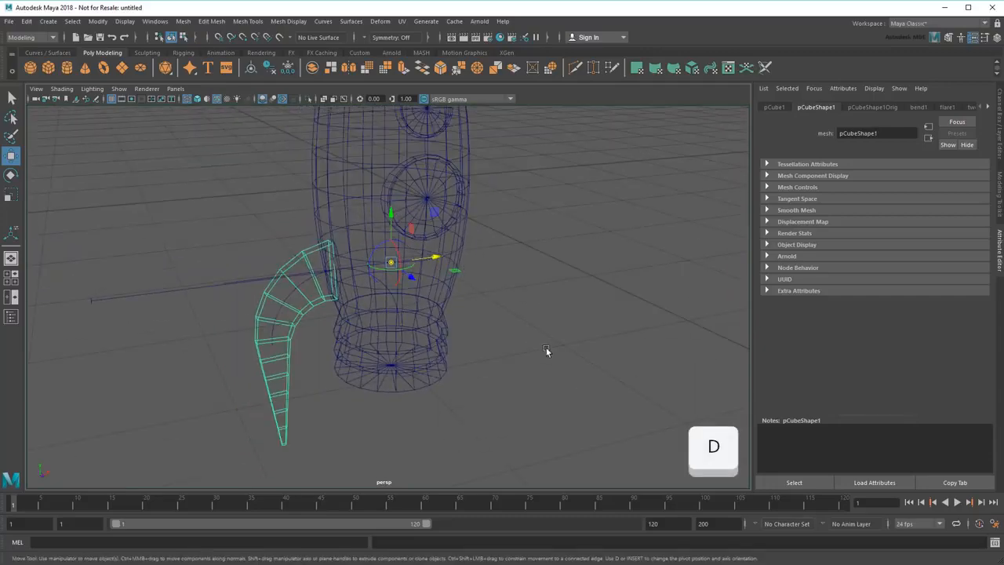
key("5")
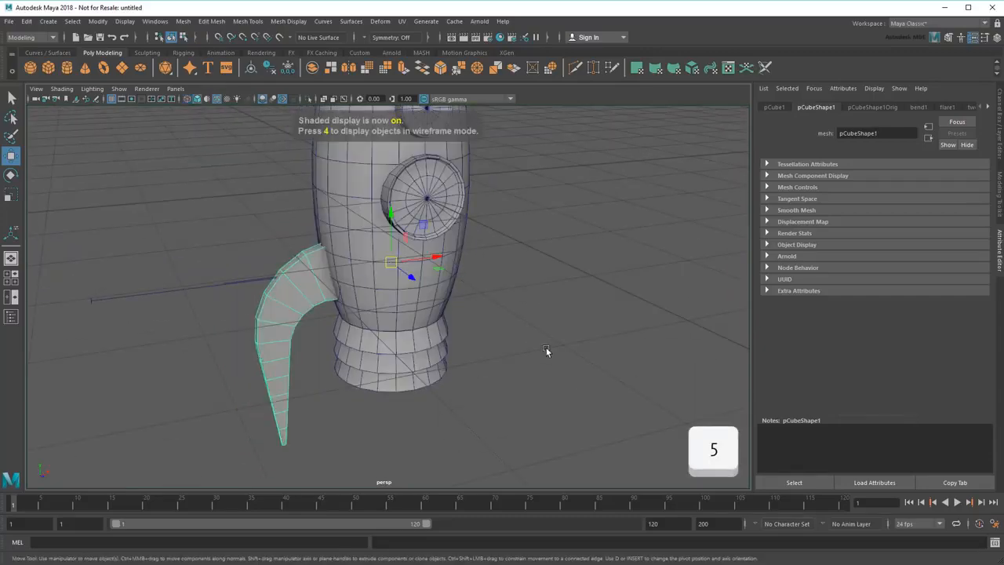
Duplicate the fin with Duplicate Special as three instances, each rotated 90° about Y.
left_click(26, 22)
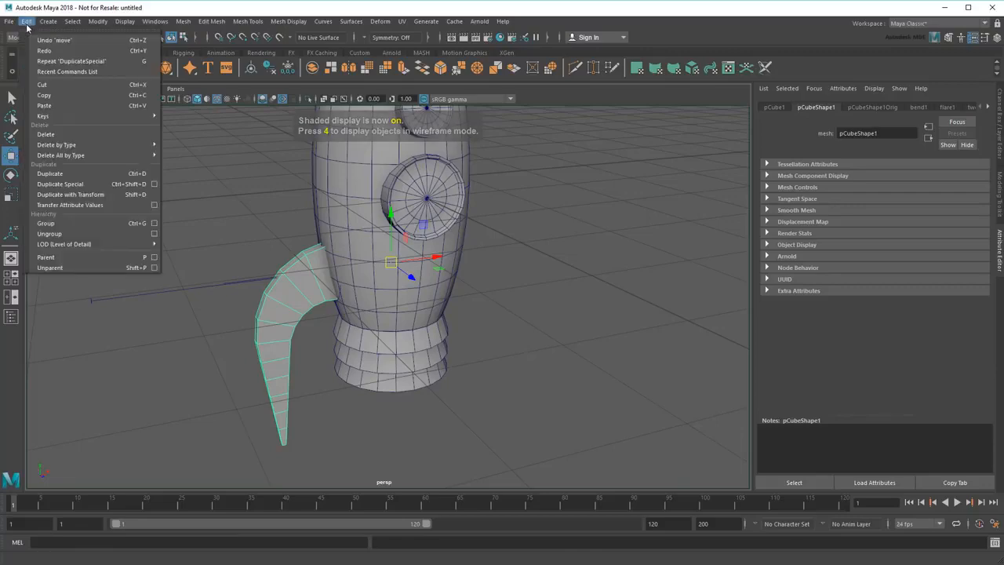
left_click(152, 183)
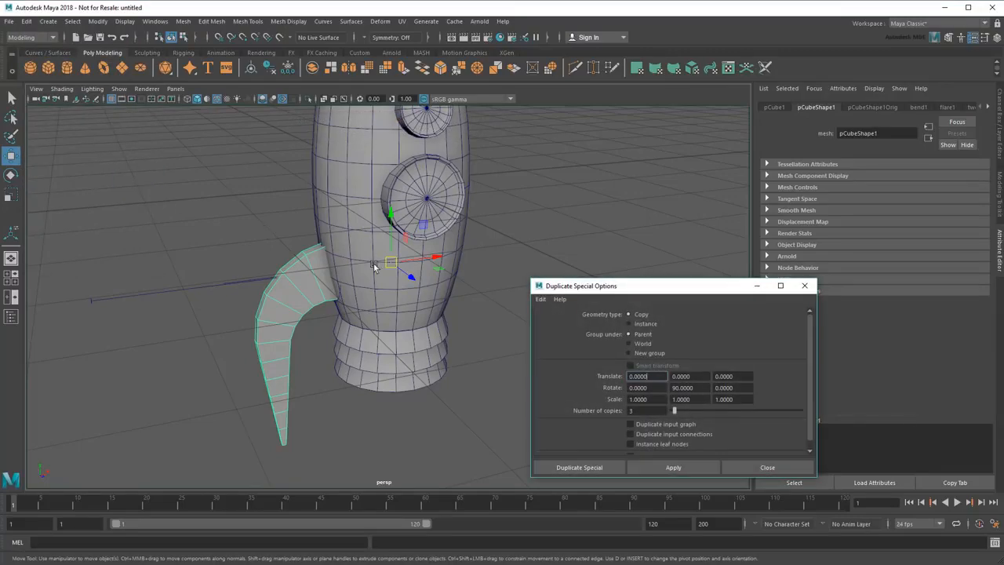
left_click(645, 325)
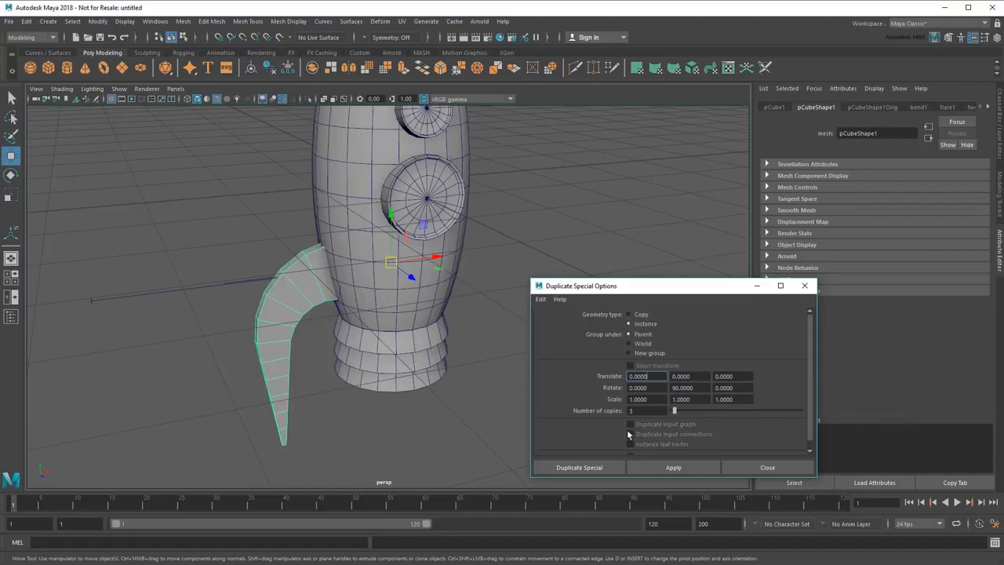
left_click(605, 467)
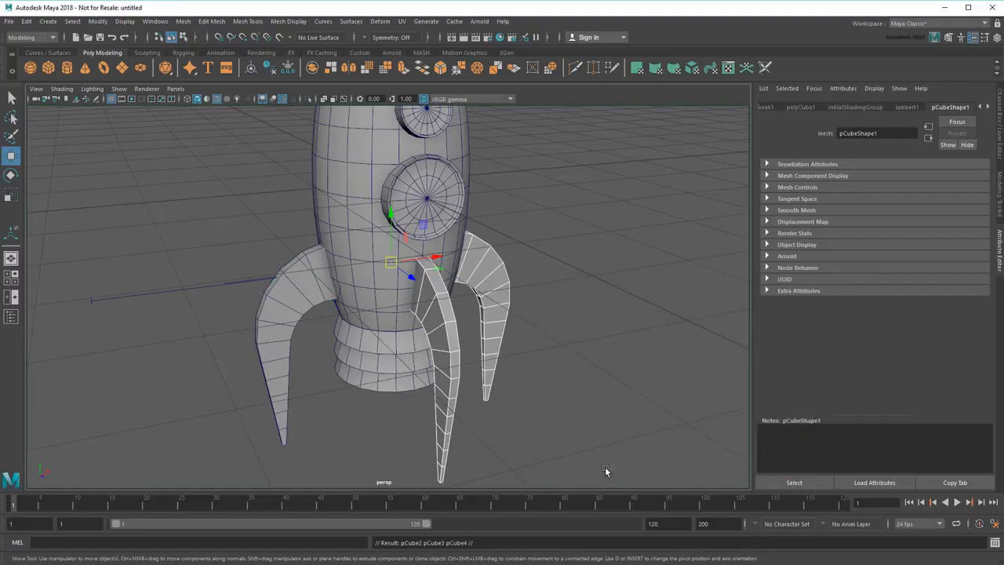
left_click(604, 386)
left_click_drag(604, 386, 347, 392, "alt")
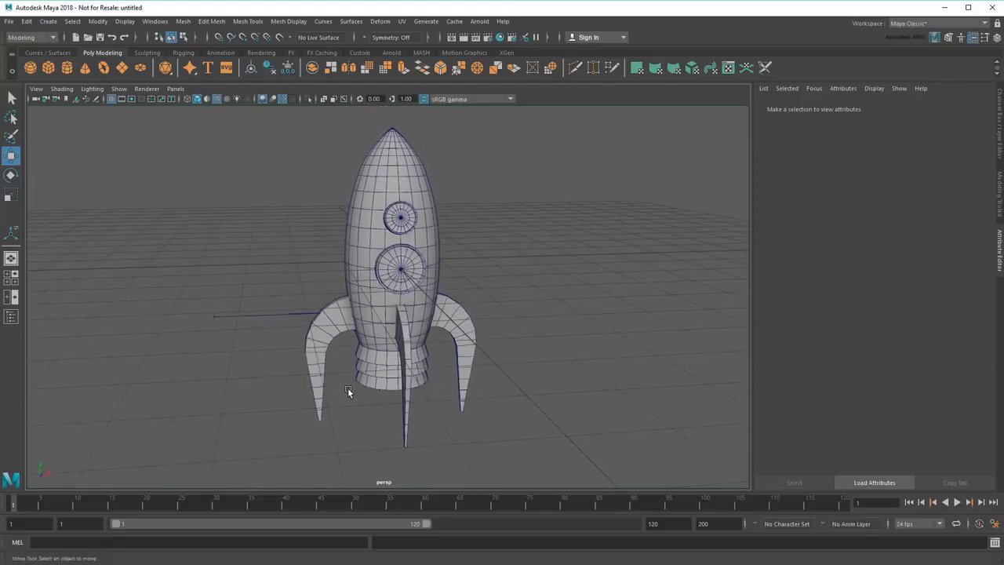
Slightly adjust the original fin's bend curvature and set its Start Flare Z to about 1.65.
left_click(323, 354)
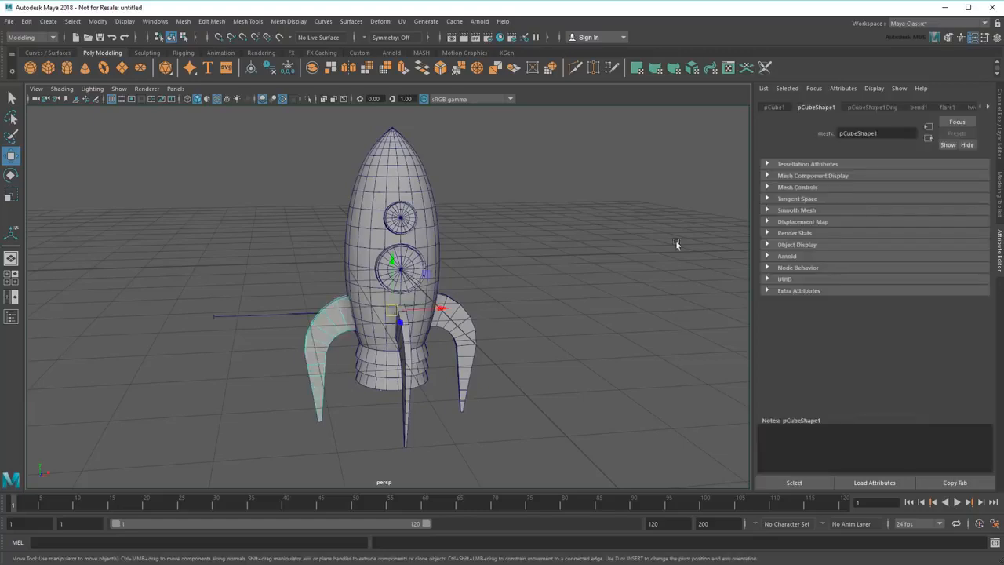
left_click(919, 106)
mouse_move(908, 174)
left_mouse_down()
mouse_move(926, 183)
mouse_move(906, 183)
left_mouse_up()
left_click(948, 107)
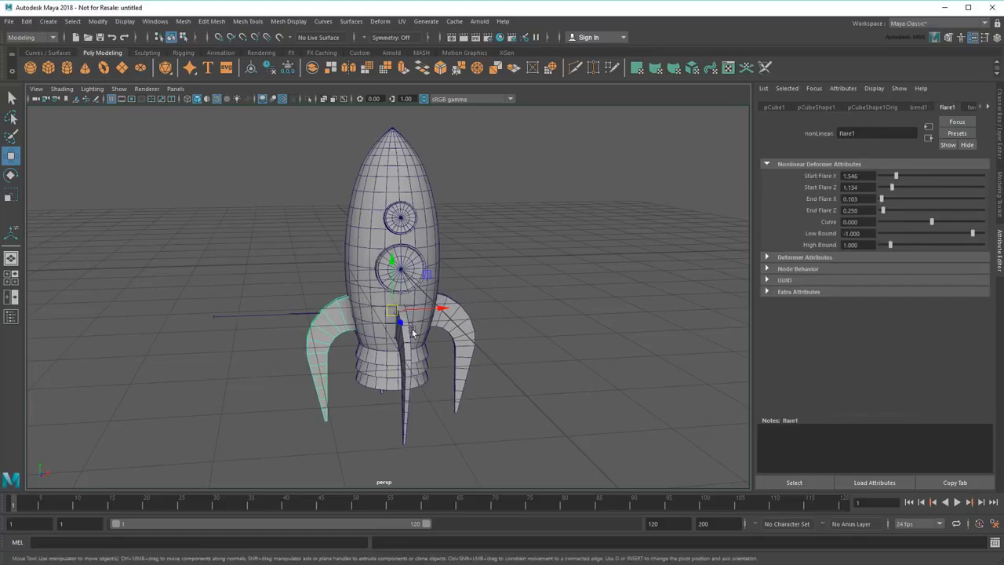
left_click_drag(412, 329, 488, 334, "alt")
mouse_move(892, 187)
left_mouse_down()
mouse_move(904, 187)
mouse_move(896, 199)
left_mouse_up()
left_click_drag(610, 370, 555, 372, "alt")
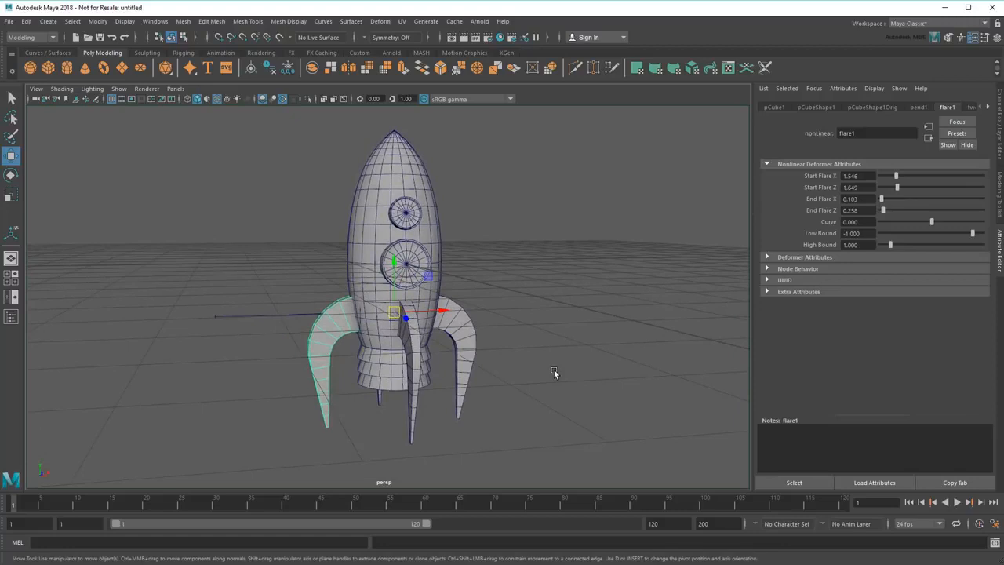
Select the rocket body, windows, base rings and all four fins and combine them with a Boolean Union.
key("q")
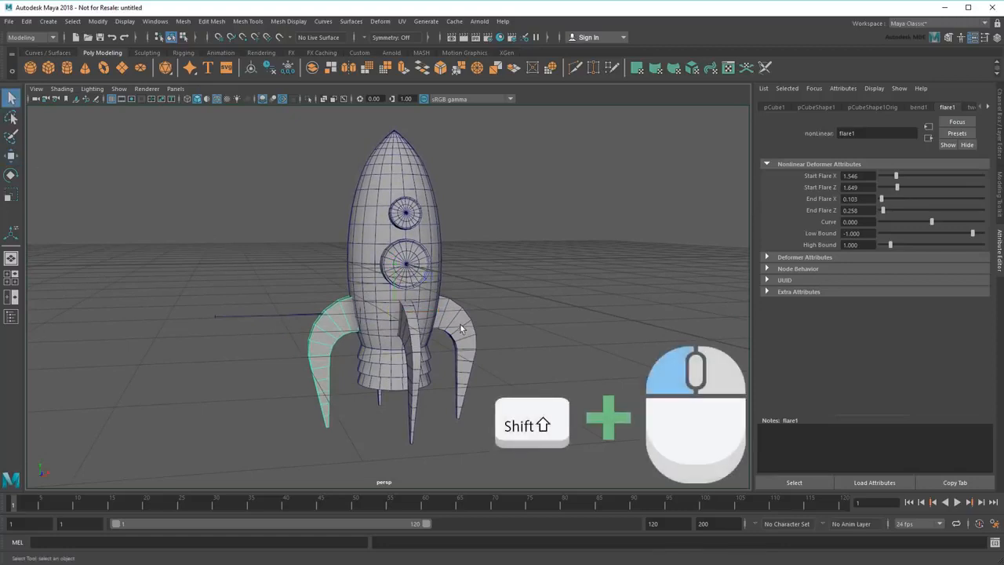
left_click(416, 343, "shift")
left_click(416, 342, "shift")
left_click_drag(416, 343, 391, 359, "alt")
left_click(183, 21)
mouse_move(235, 45)
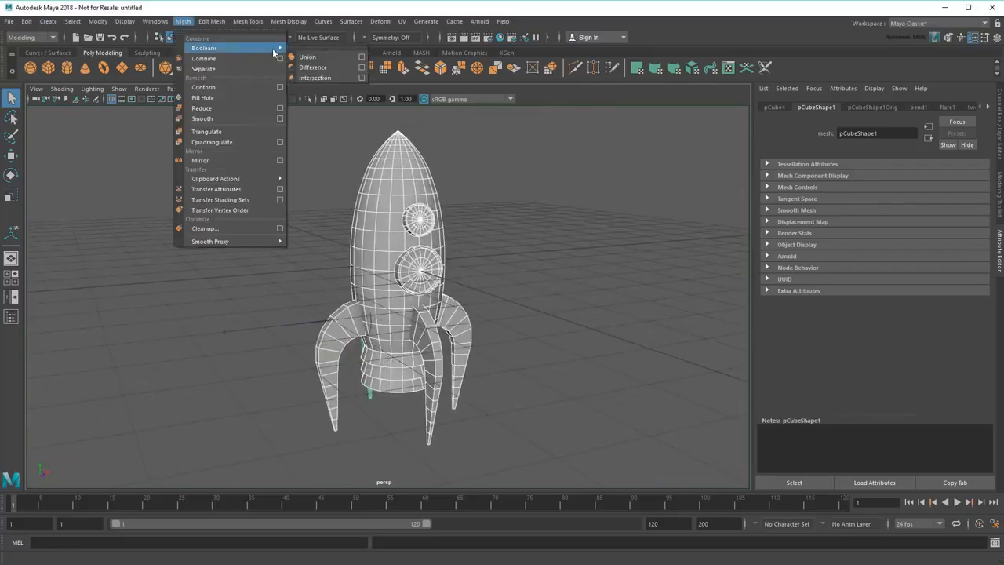
left_click(319, 58)
Hide the viewport grid and the Attribute Editor to view the finished rocket from the front.
left_click_drag(518, 364, 539, 364, "alt")
left_click(112, 100)
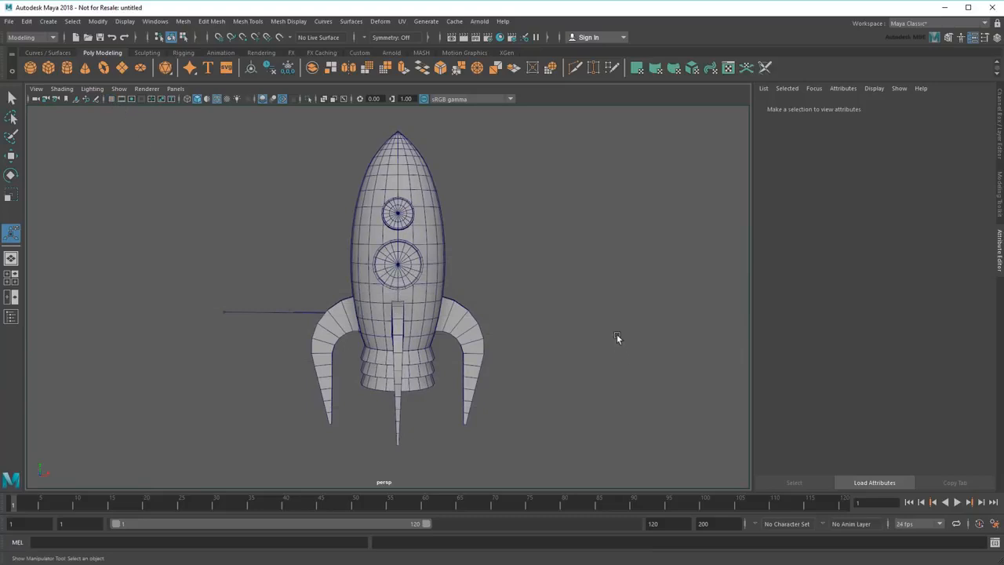
left_click_drag(617, 338, 520, 362, "alt")
left_click(996, 267)
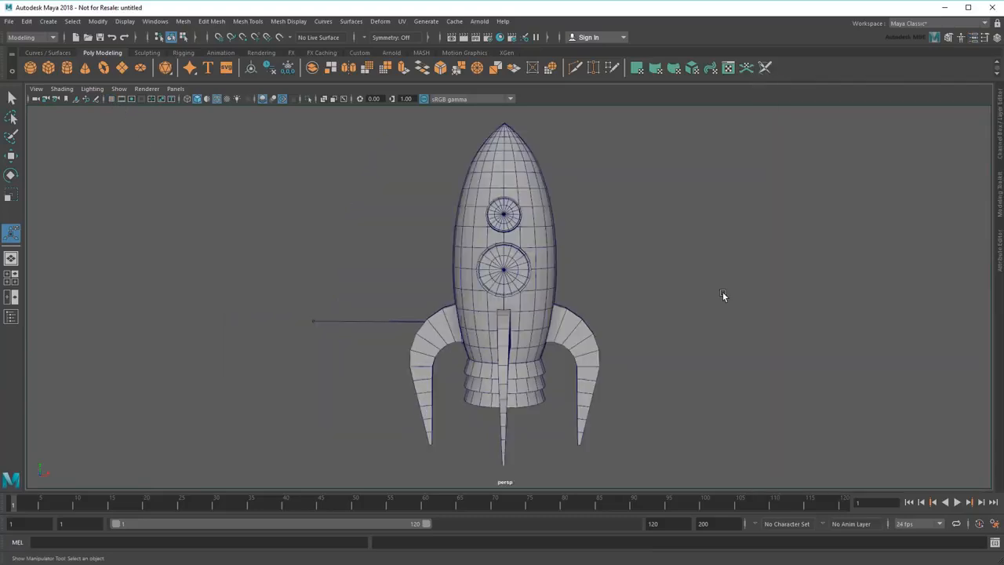